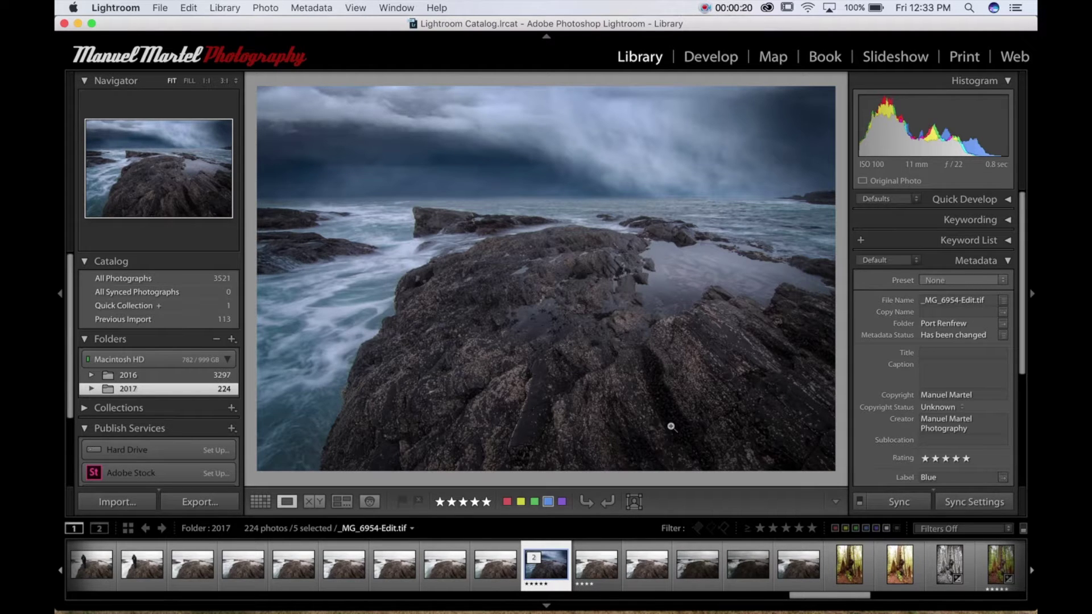
# View the edited seascape photo _MG_6954-Edit.tif in full screen
pyautogui.press('f')
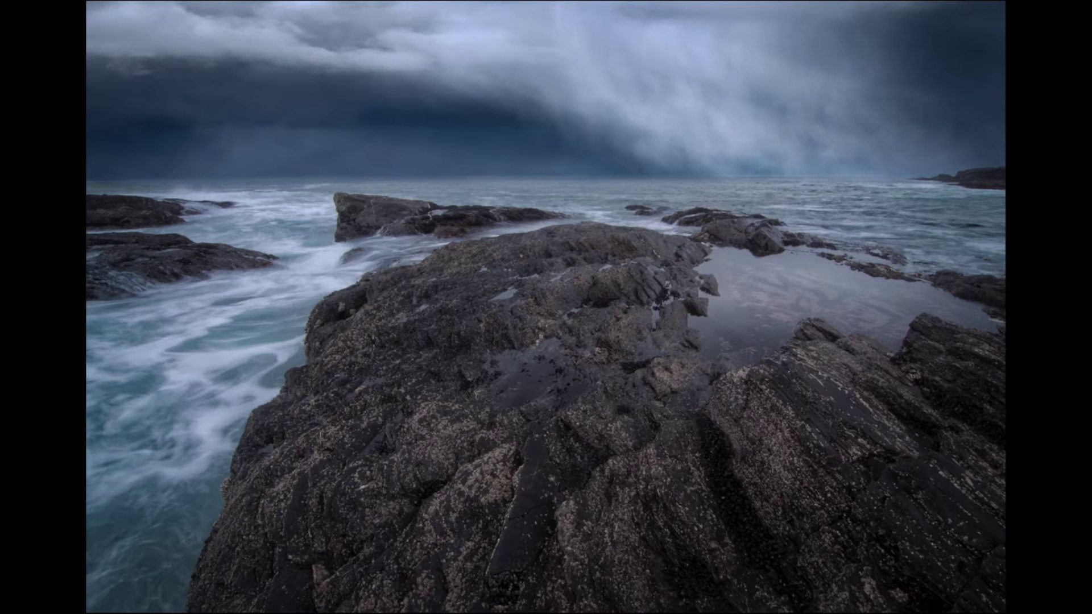
pyautogui.press('Escape')
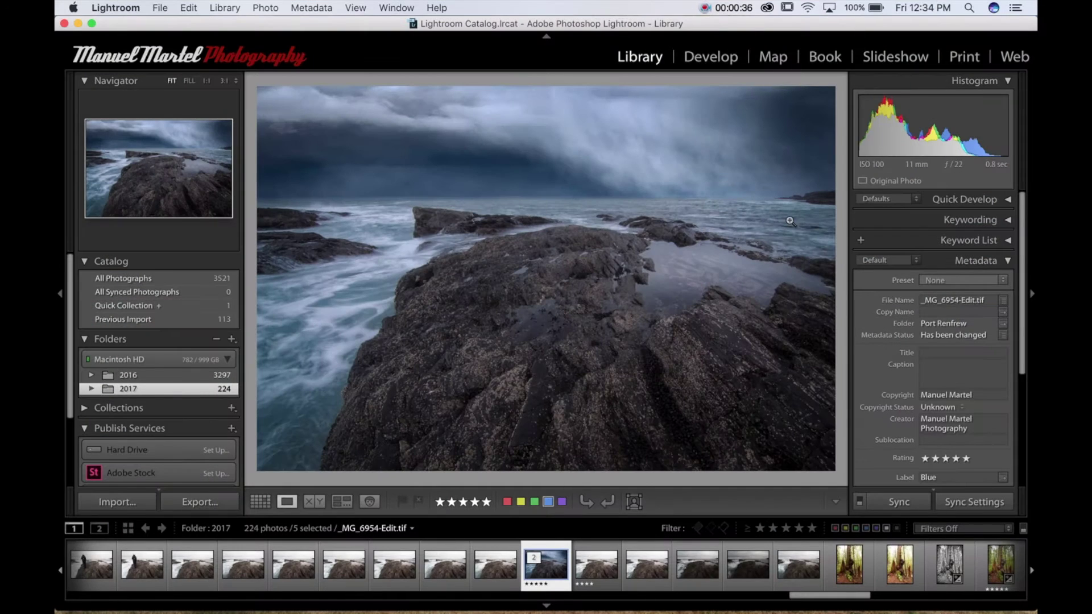
# Send the raw photo _MG_6954.CR2 to Luminar as a copy with Lightroom adjustments
pyautogui.click(580, 572)
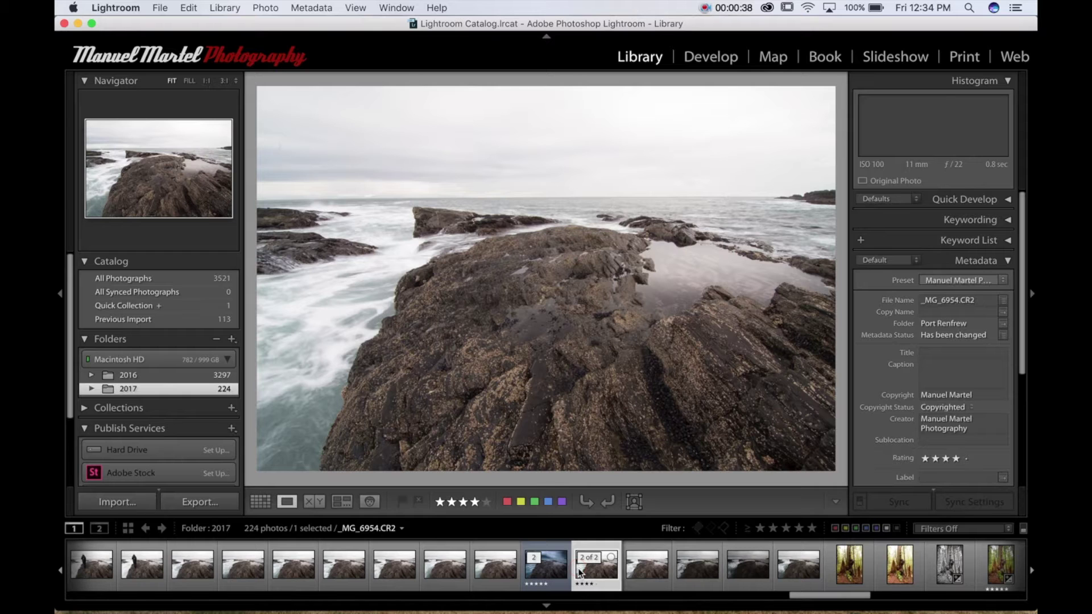
pyautogui.rightClick(602, 307)
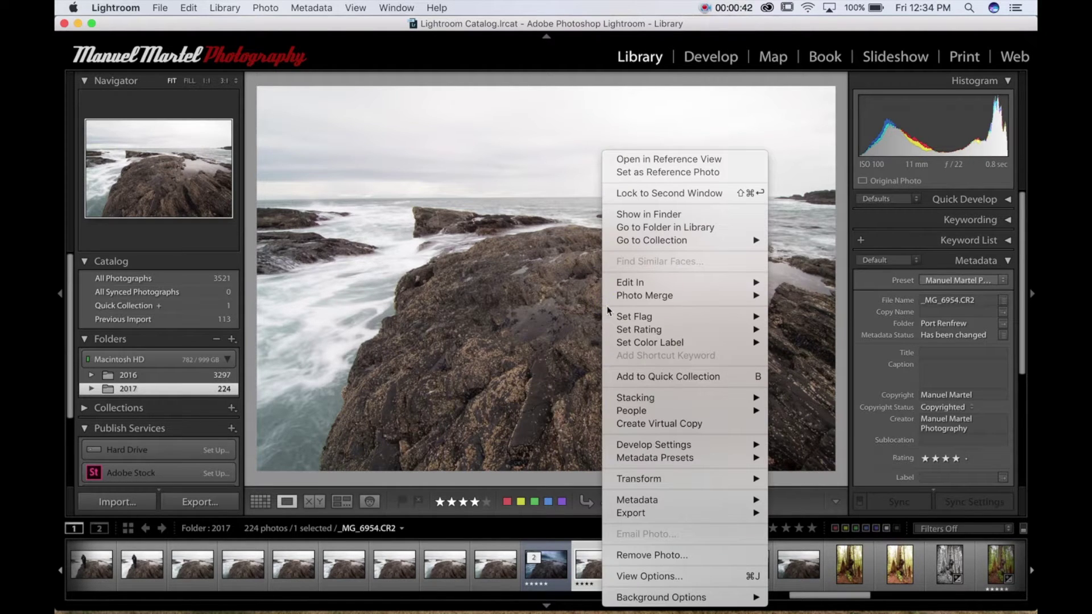
pyautogui.moveTo(653, 291)
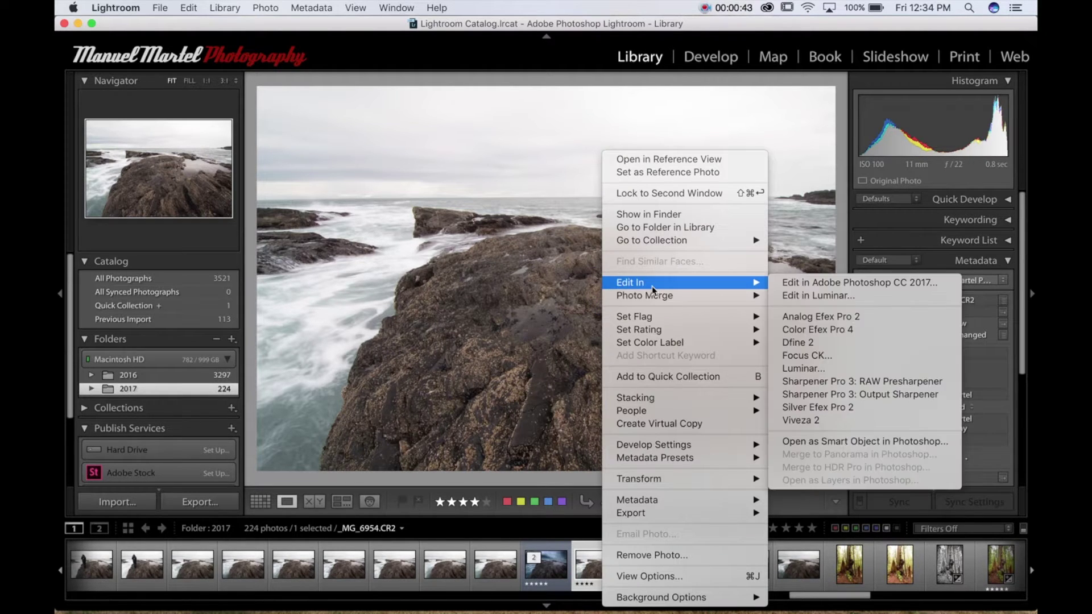
pyautogui.click(799, 368)
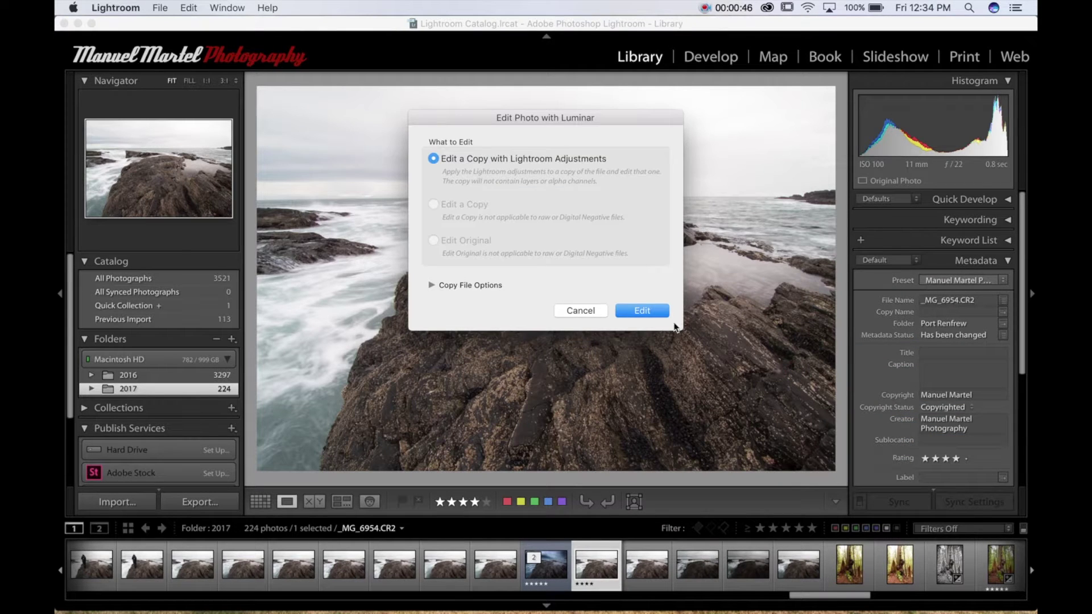
pyautogui.click(650, 313)
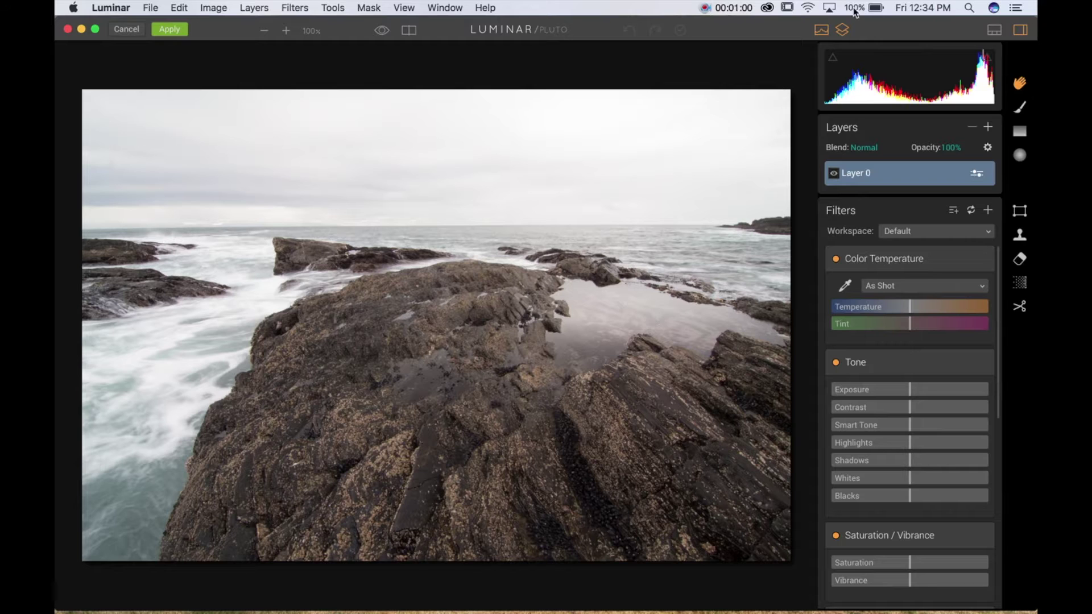
# Hide the histogram and set the filter workspace to Clear
pyautogui.click(820, 29)
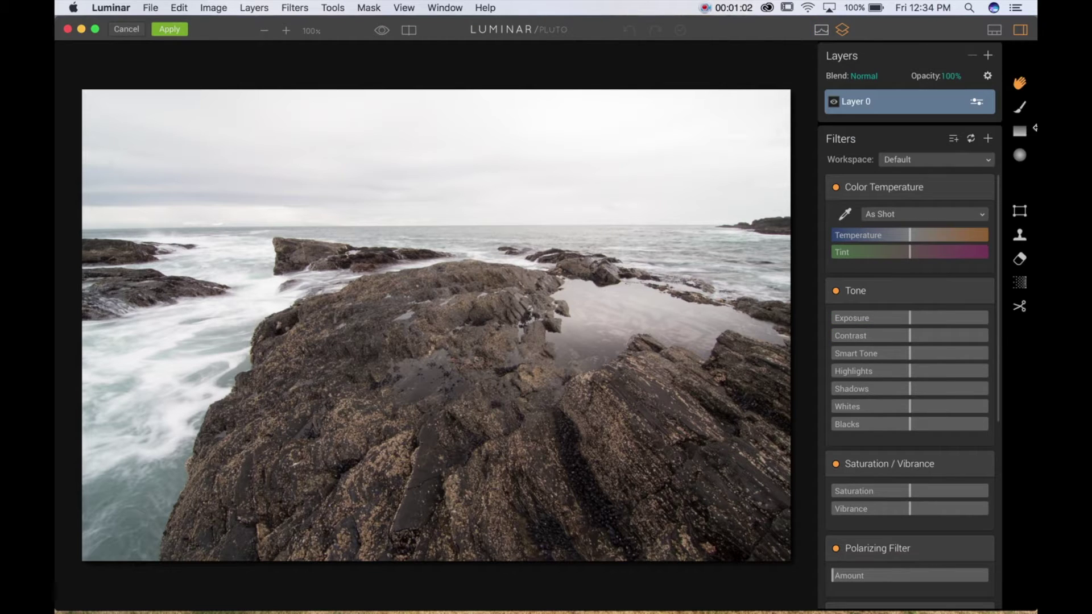
pyautogui.click(962, 163)
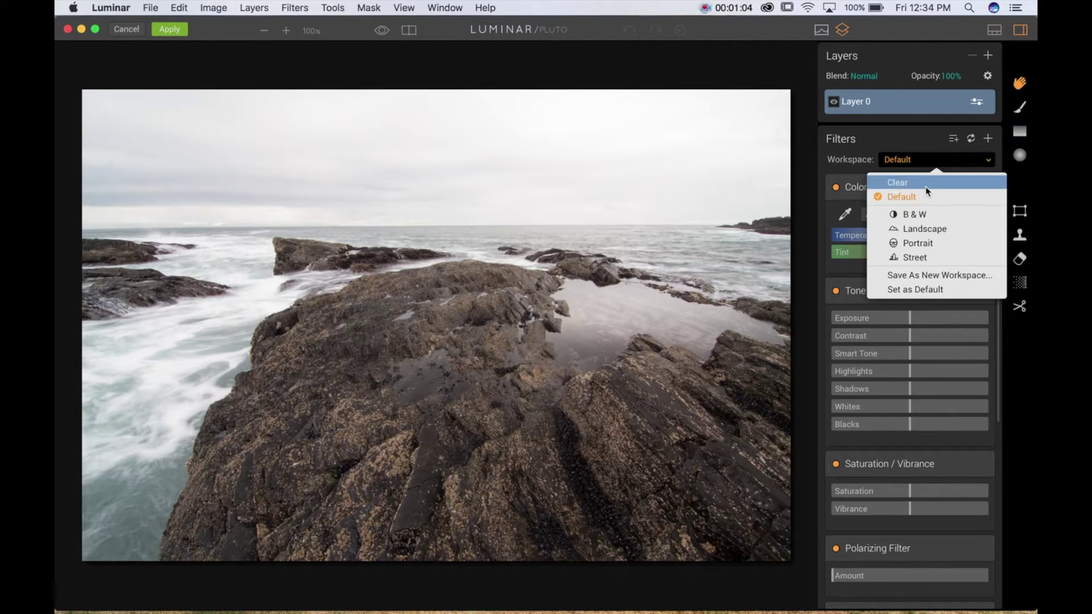
pyautogui.click(926, 181)
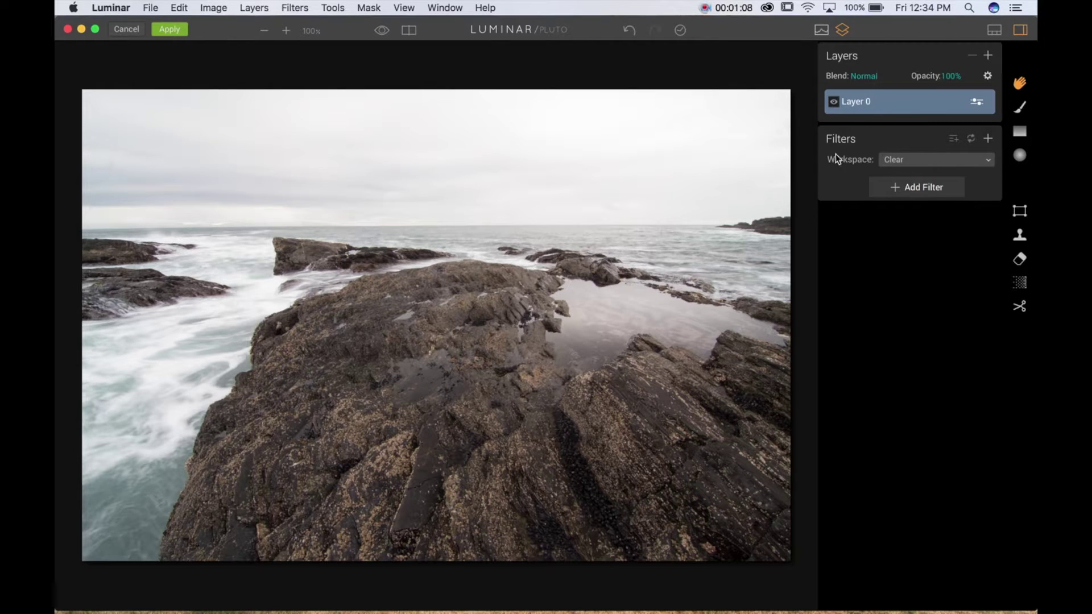
# Add the cloud photo AS6_3379a-253.jpg from the Clouds folder as a new image layer
pyautogui.click(988, 56)
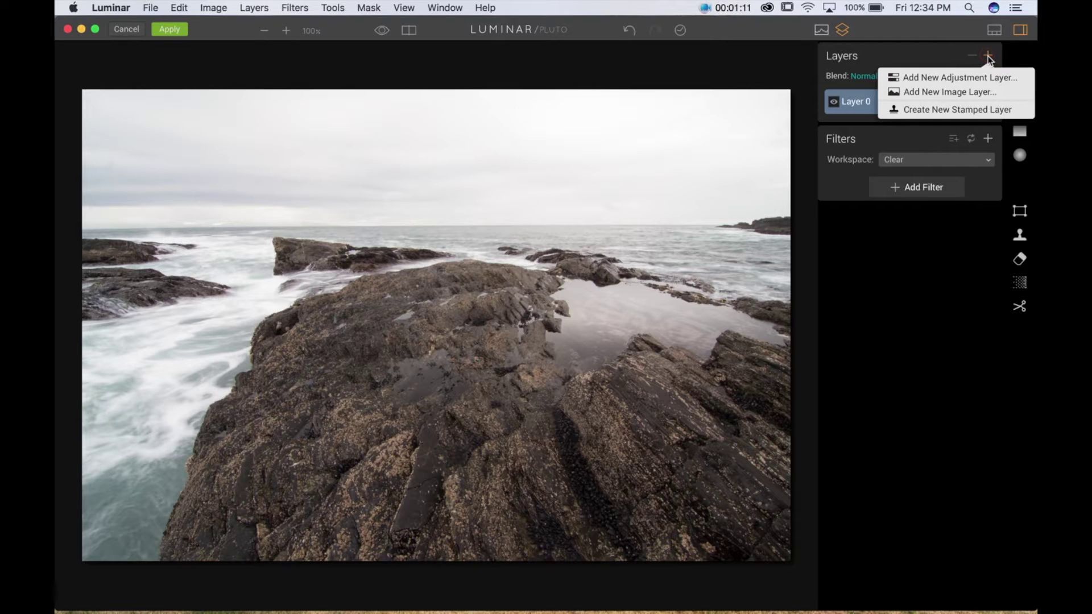
pyautogui.click(999, 94)
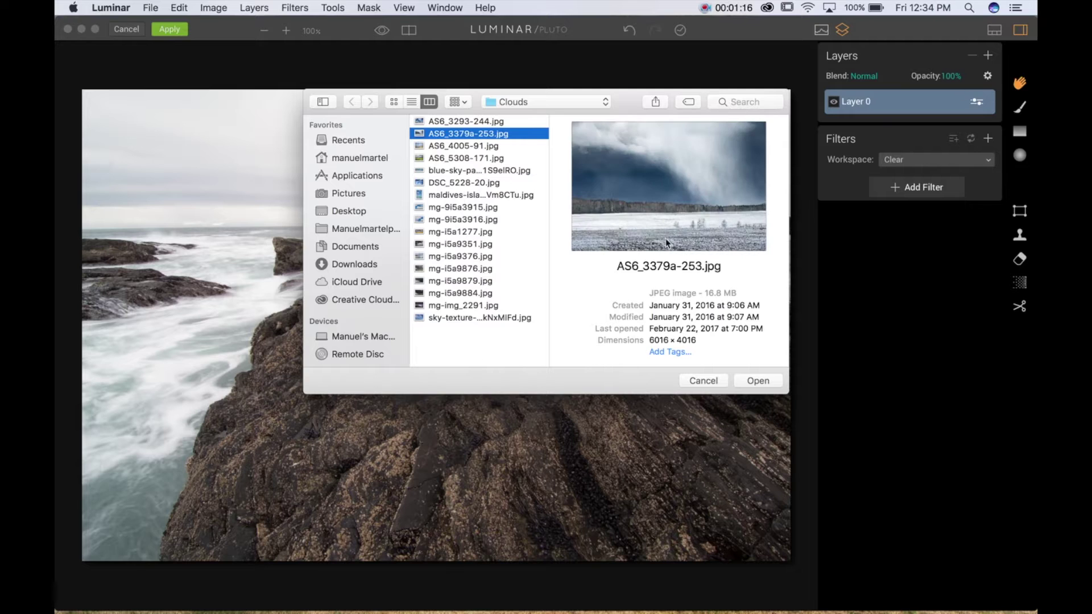
pyautogui.click(757, 382)
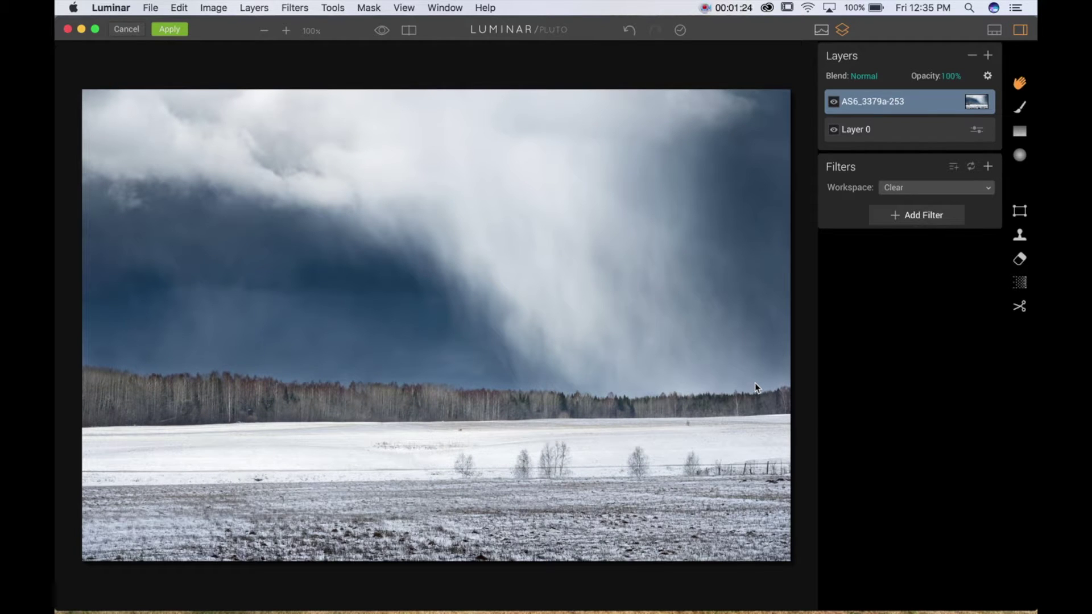
# Rename the base layer to "ocean" and the cloud image layer to "sky"
pyautogui.click(895, 134)
pyautogui.rightClick(895, 134)
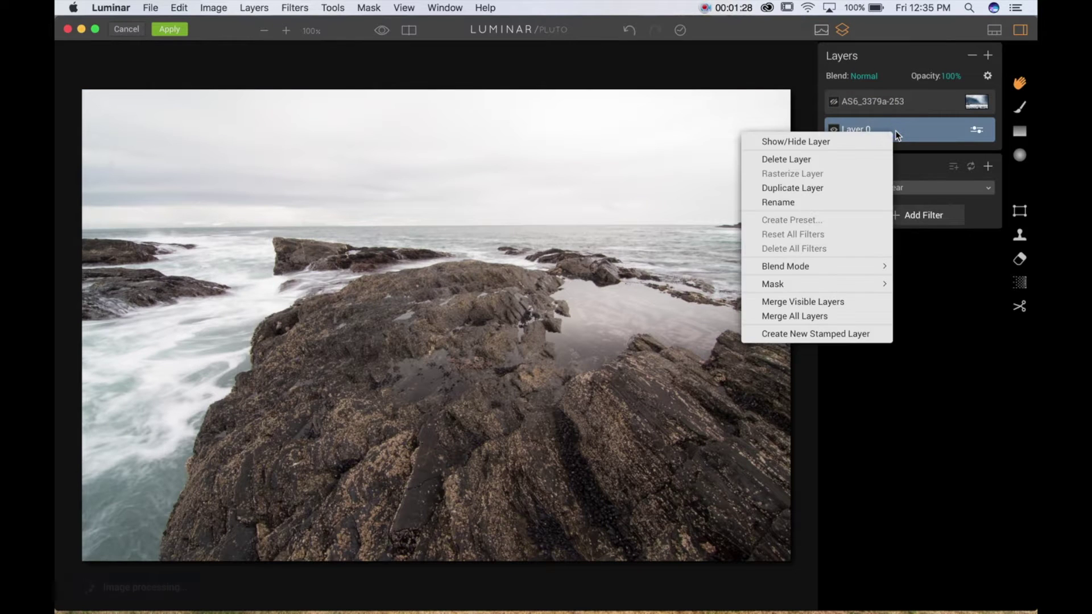
pyautogui.click(836, 202)
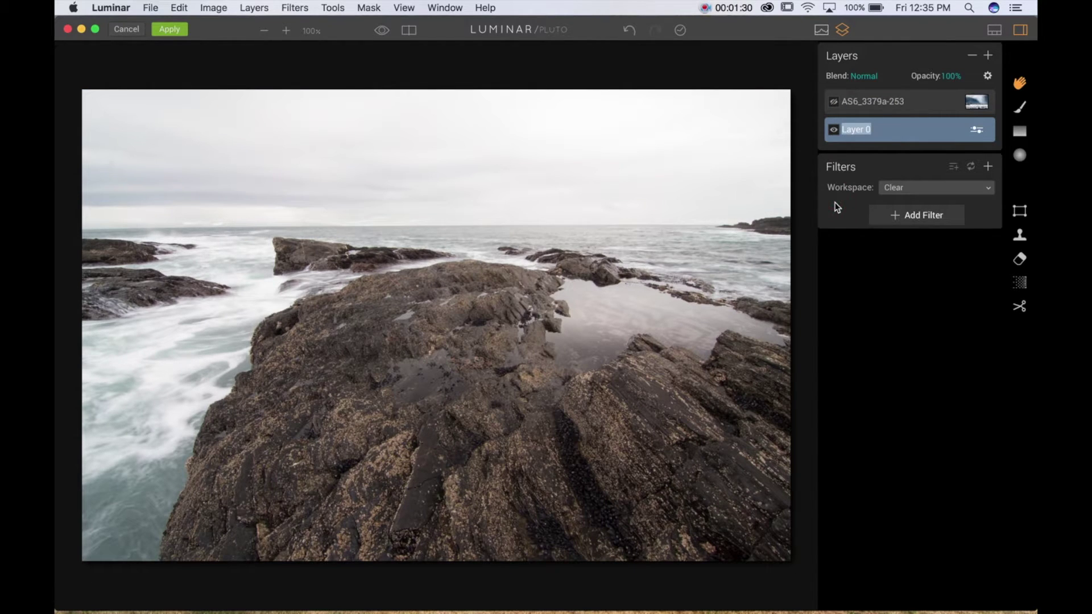
pyautogui.write('ocean')
pyautogui.click(921, 106)
pyautogui.rightClick(921, 106)
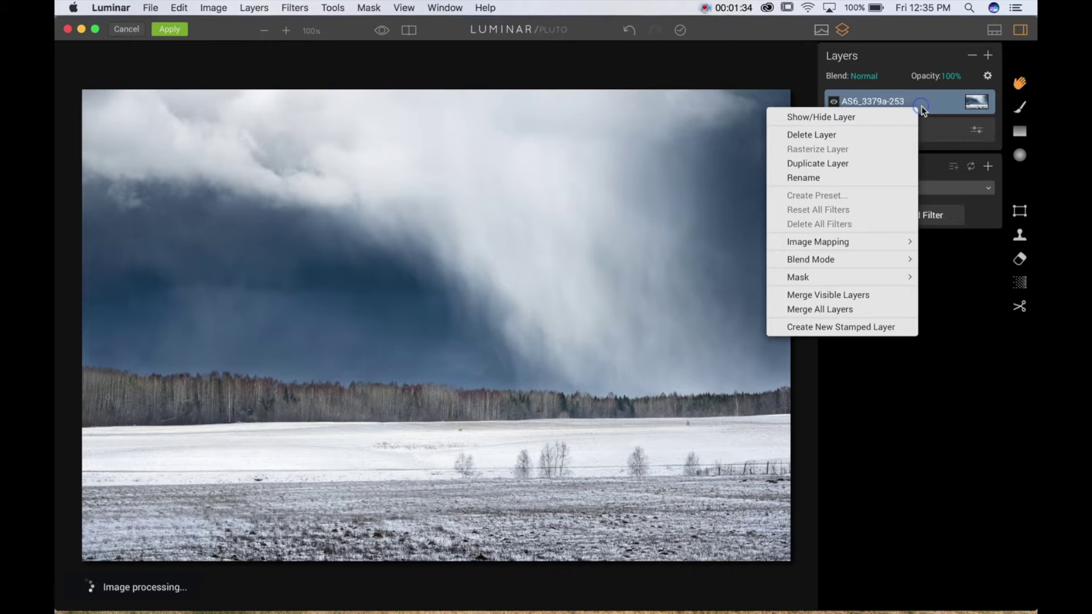
pyautogui.click(885, 178)
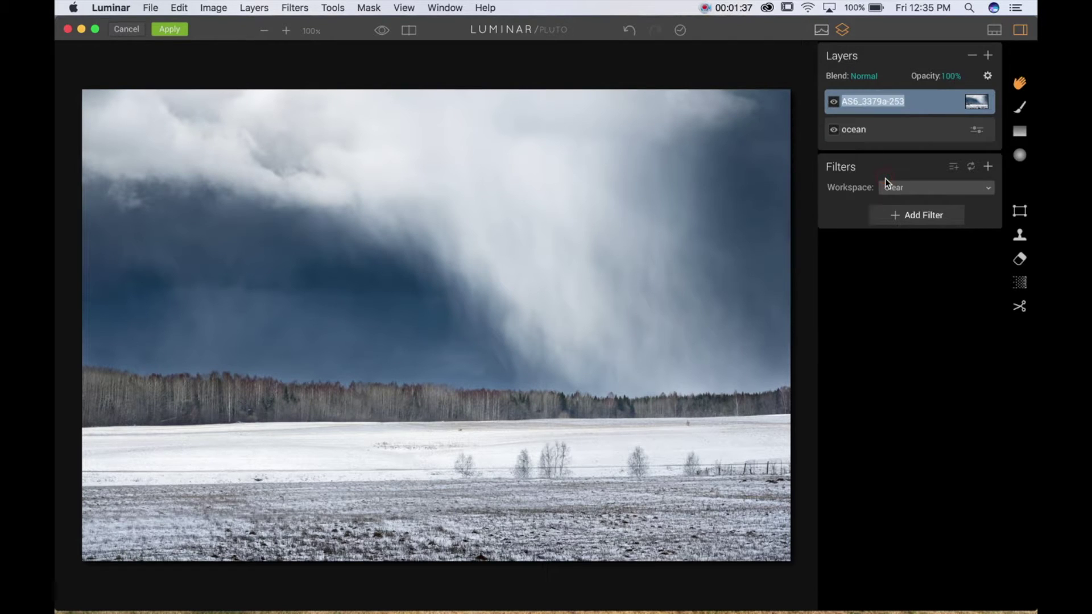
pyautogui.write('sky')
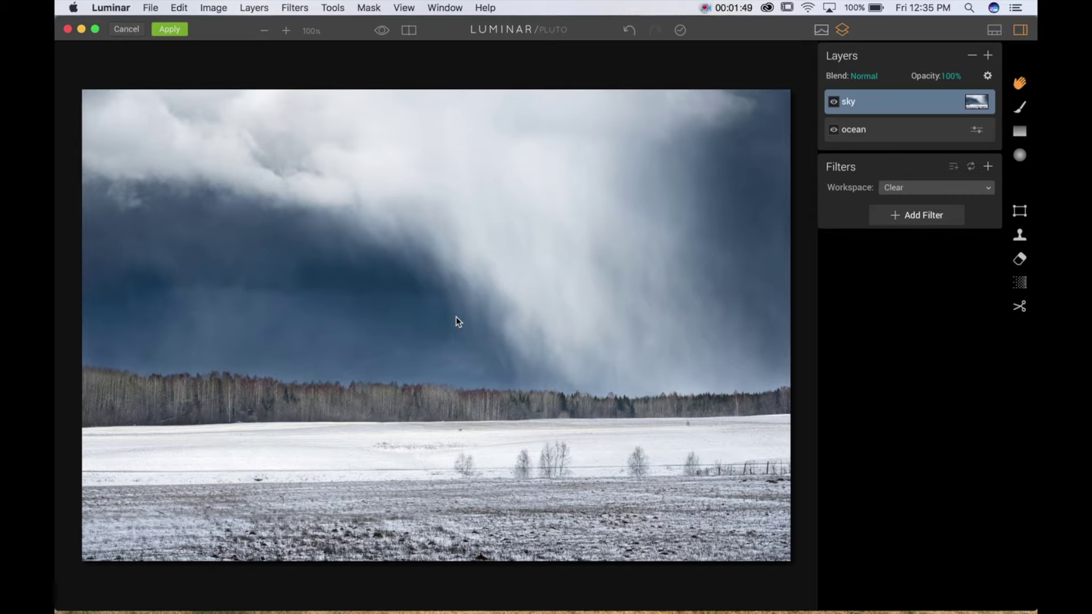
# Compare the photo with the sky layer hidden and shown, and lower the sky layer's opacity to 48%
pyautogui.click(834, 101)
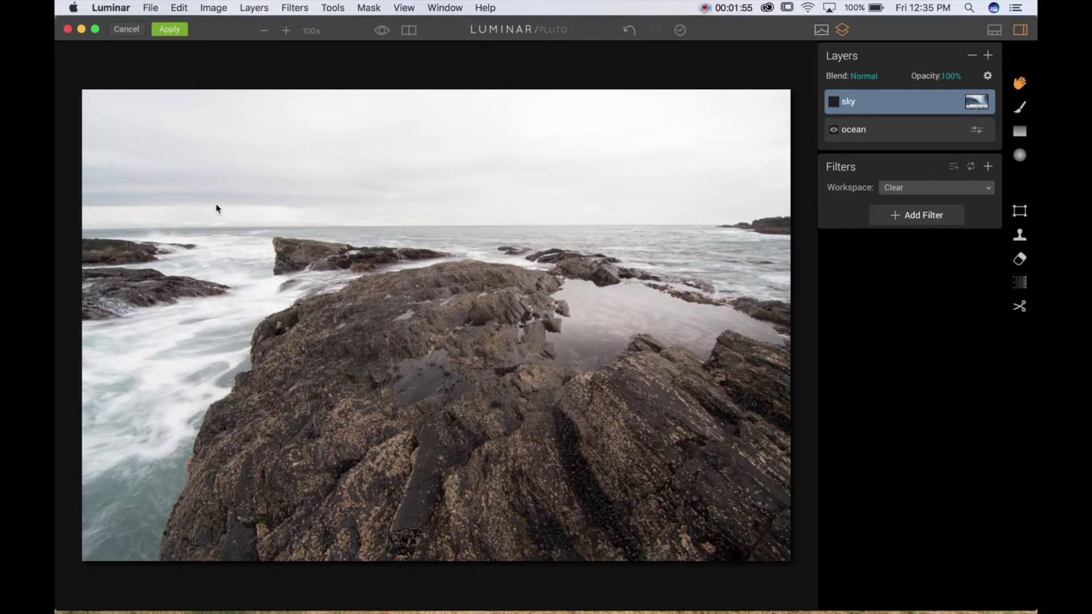
pyautogui.click(834, 103)
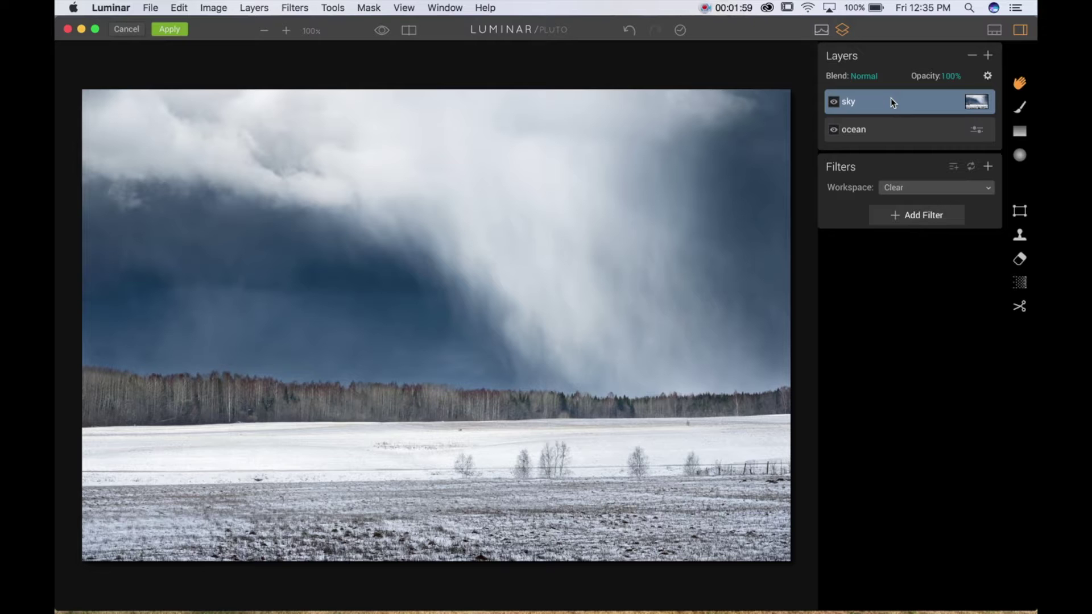
pyautogui.click(947, 77)
pyautogui.moveTo(969, 93); pyautogui.dragTo(950, 93)
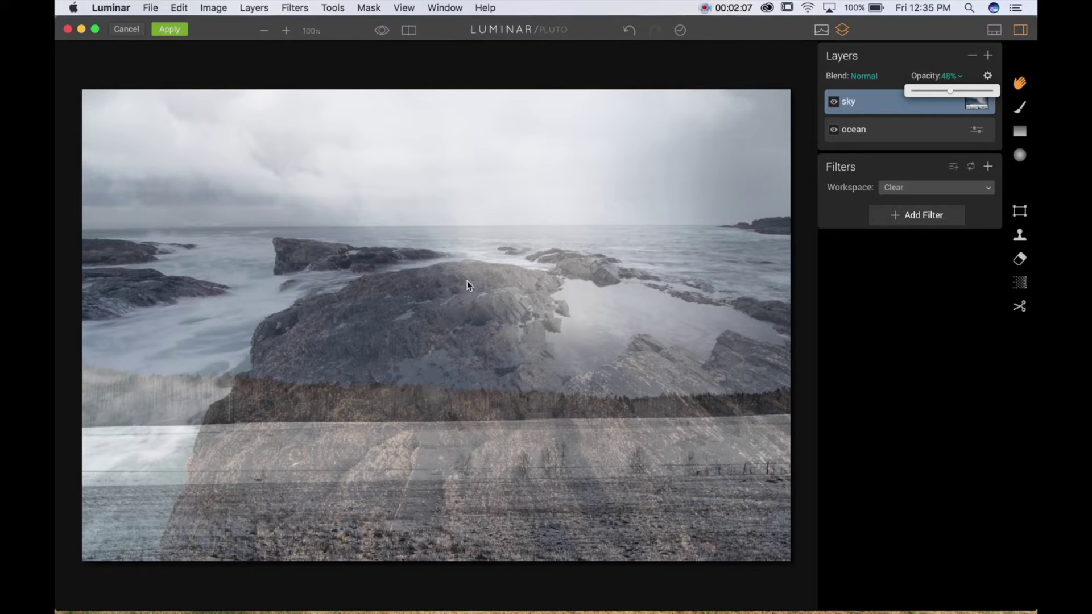
pyautogui.click(896, 319)
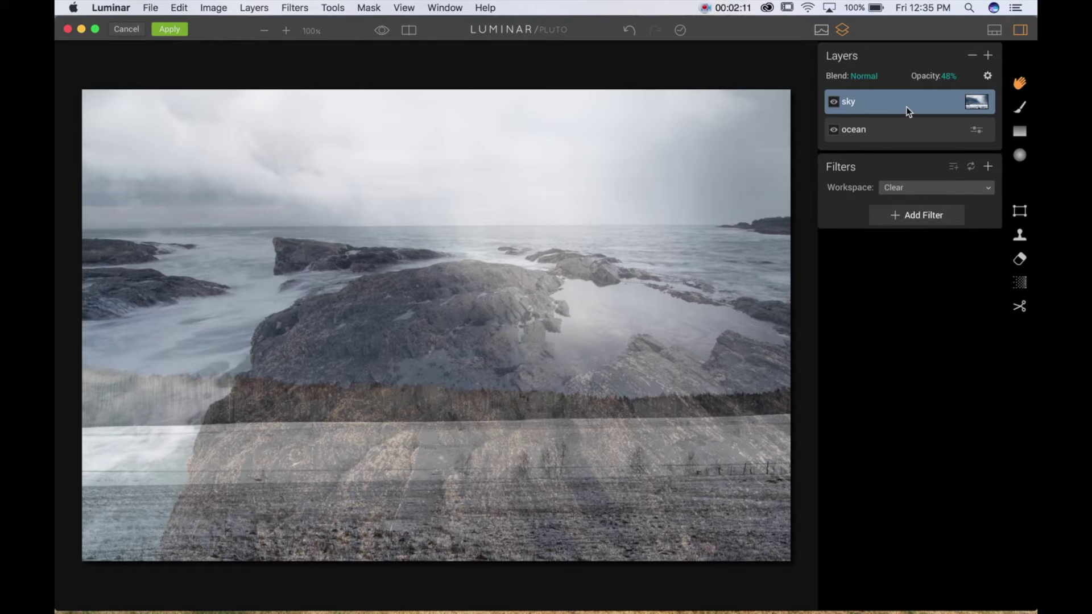
# Transform the sky layer to 5270 x 1896 at a 1° angle so its horizon lines up with the ocean's, and apply it
pyautogui.click(1019, 209)
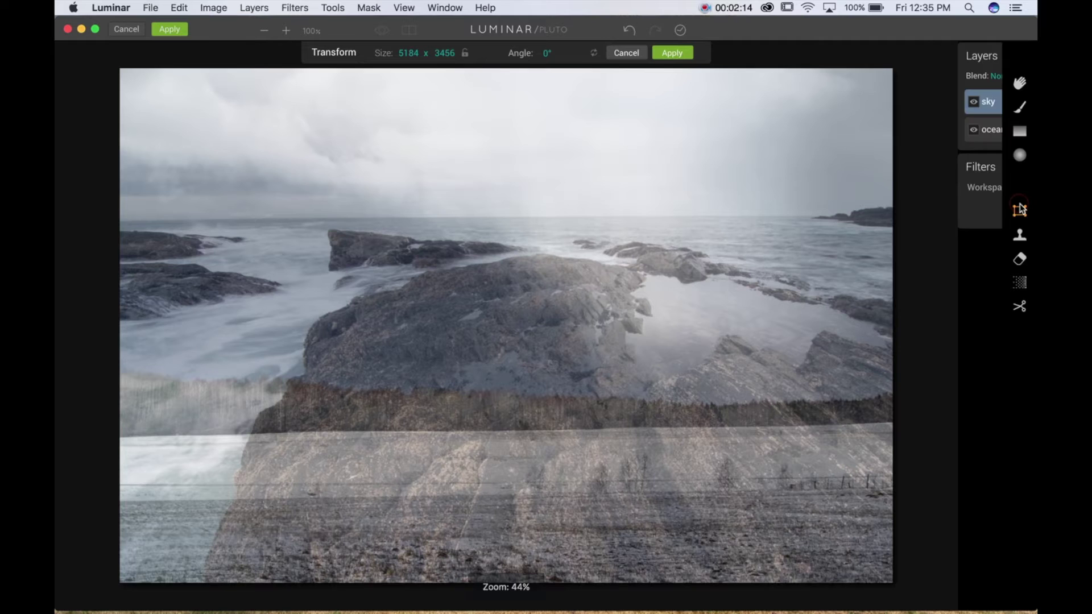
pyautogui.moveTo(528, 583); pyautogui.dragTo(520, 343)
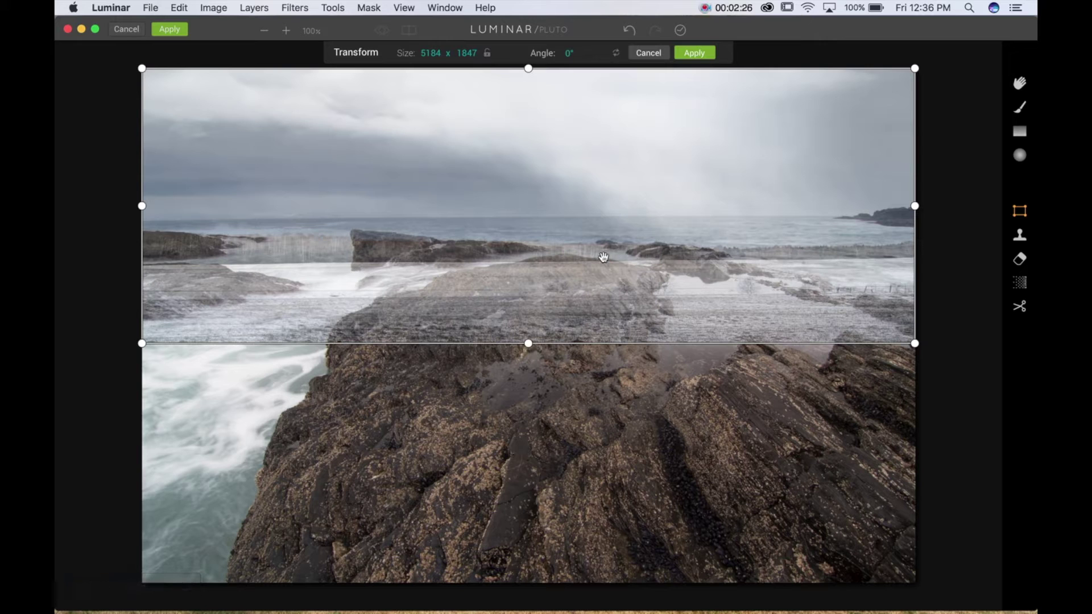
pyautogui.moveTo(954, 214); pyautogui.dragTo(956, 202)
pyautogui.moveTo(524, 69); pyautogui.dragTo(523, 54)
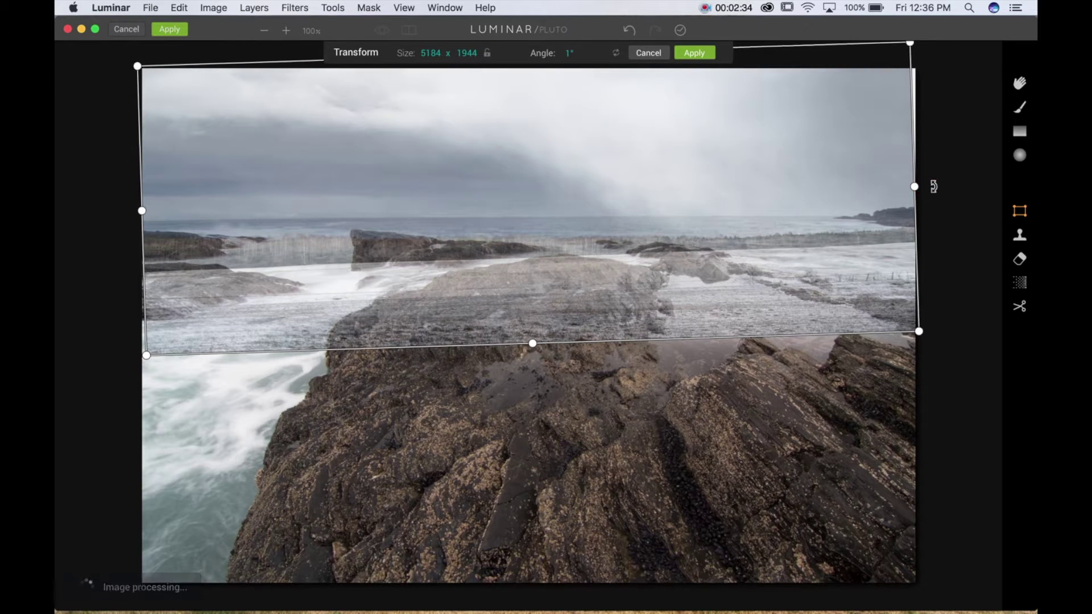
pyautogui.moveTo(914, 185); pyautogui.dragTo(925, 186)
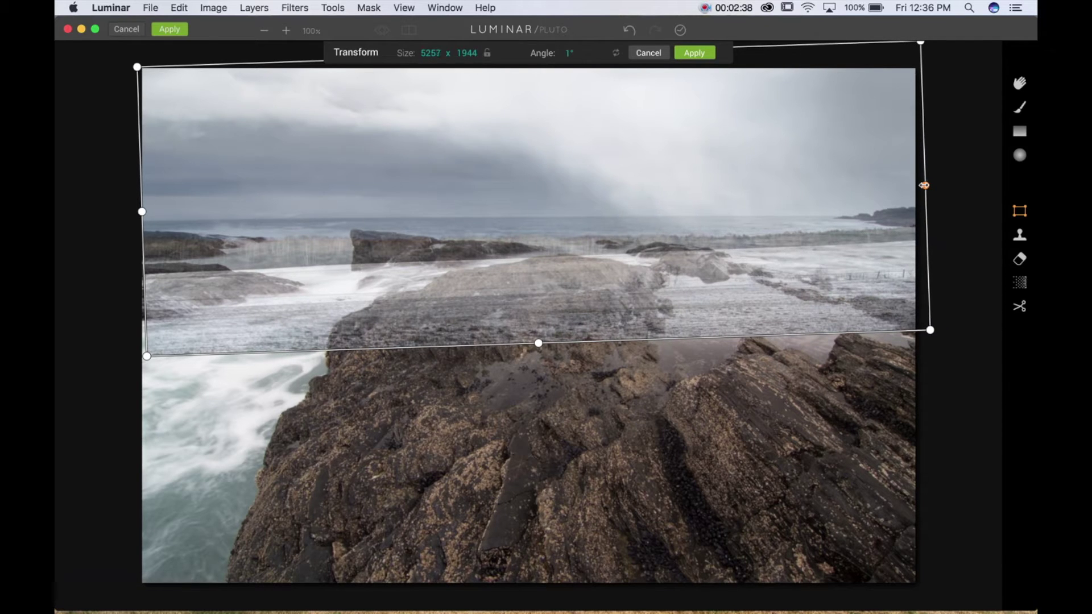
pyautogui.moveTo(539, 343); pyautogui.dragTo(539, 336)
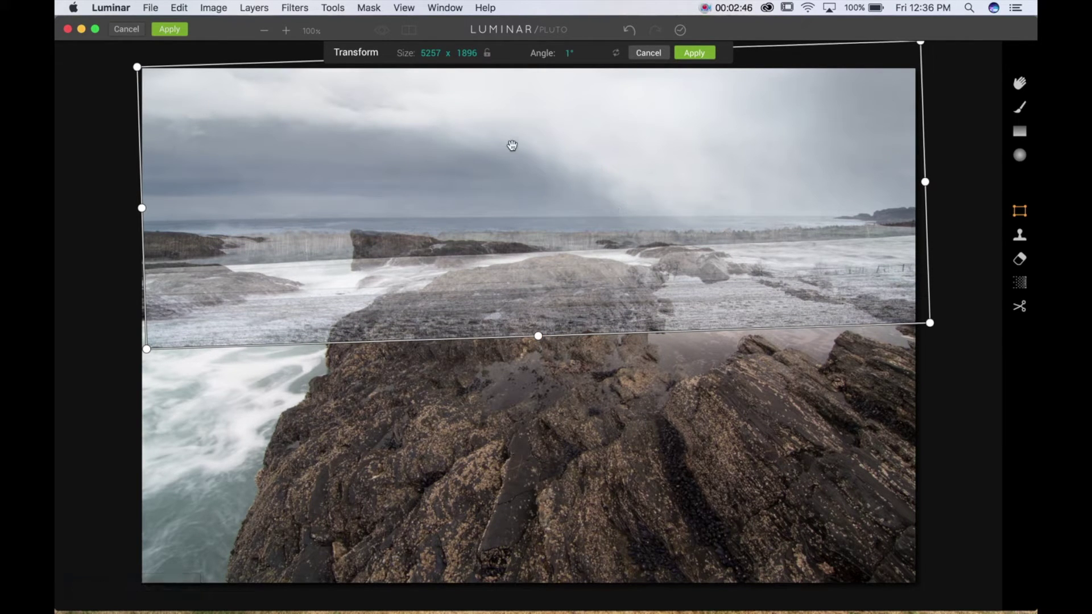
pyautogui.moveTo(141, 209); pyautogui.dragTo(139, 208)
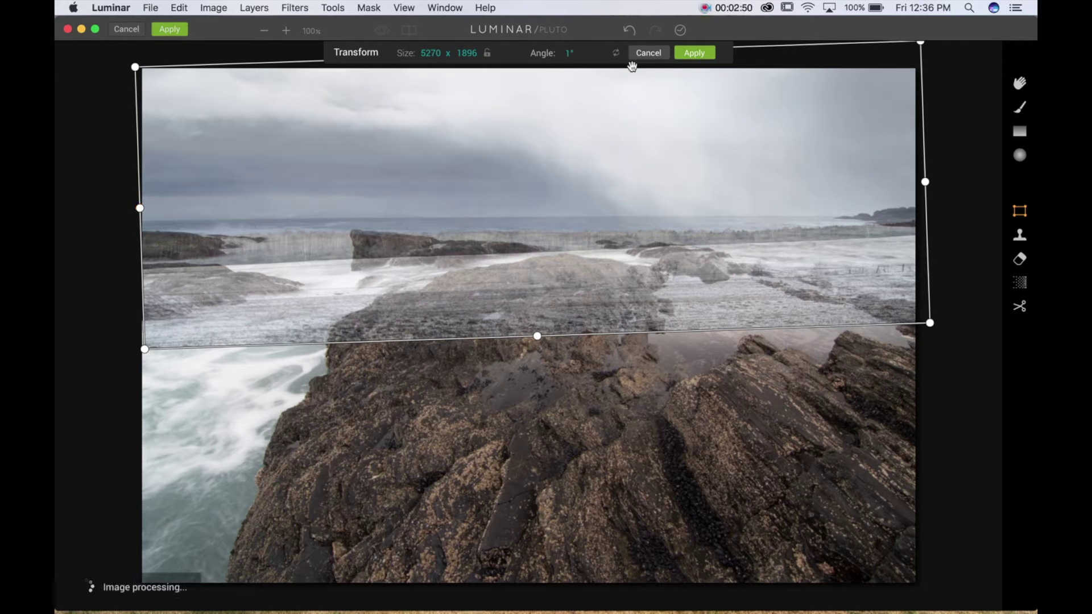
pyautogui.click(692, 54)
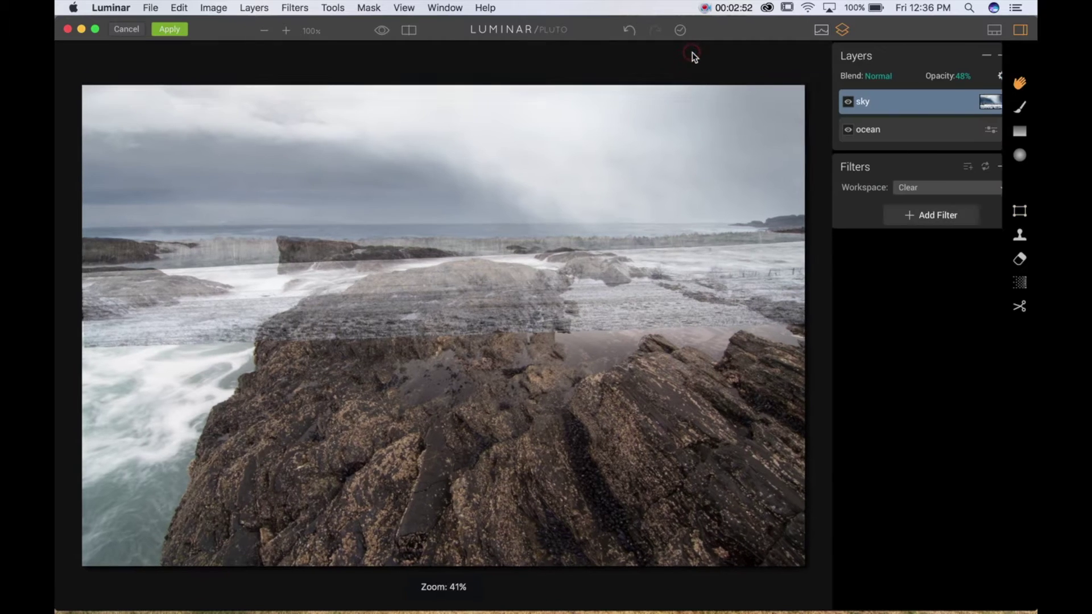
# Set the sky layer's opacity to 100%
pyautogui.click(948, 76)
pyautogui.moveTo(950, 91); pyautogui.dragTo(1011, 93)
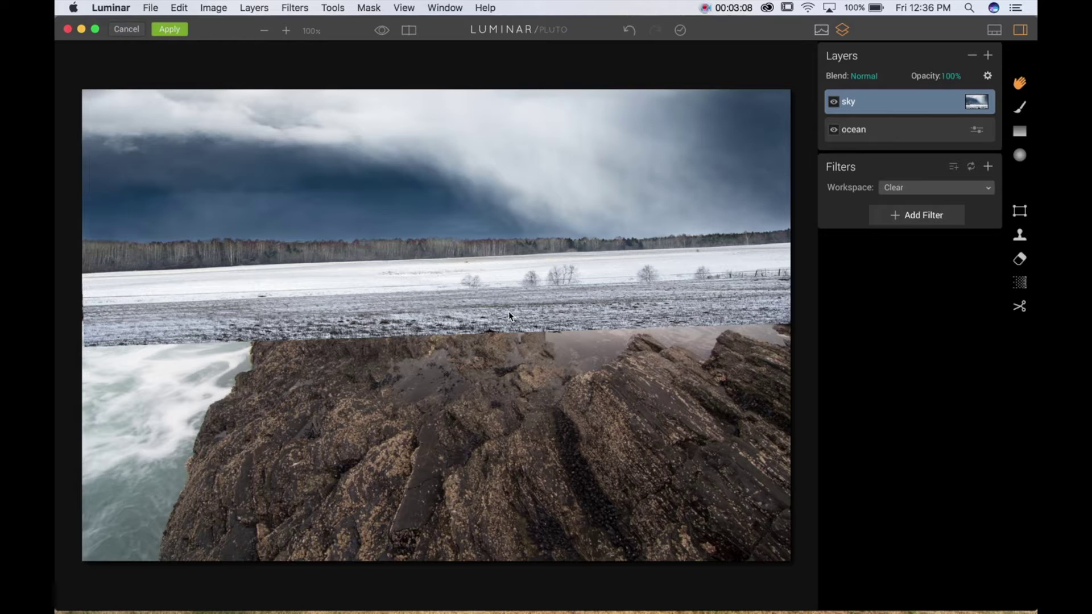
# Add a filled mask to the sky layer and invert it to hide the layer completely
pyautogui.click(989, 78)
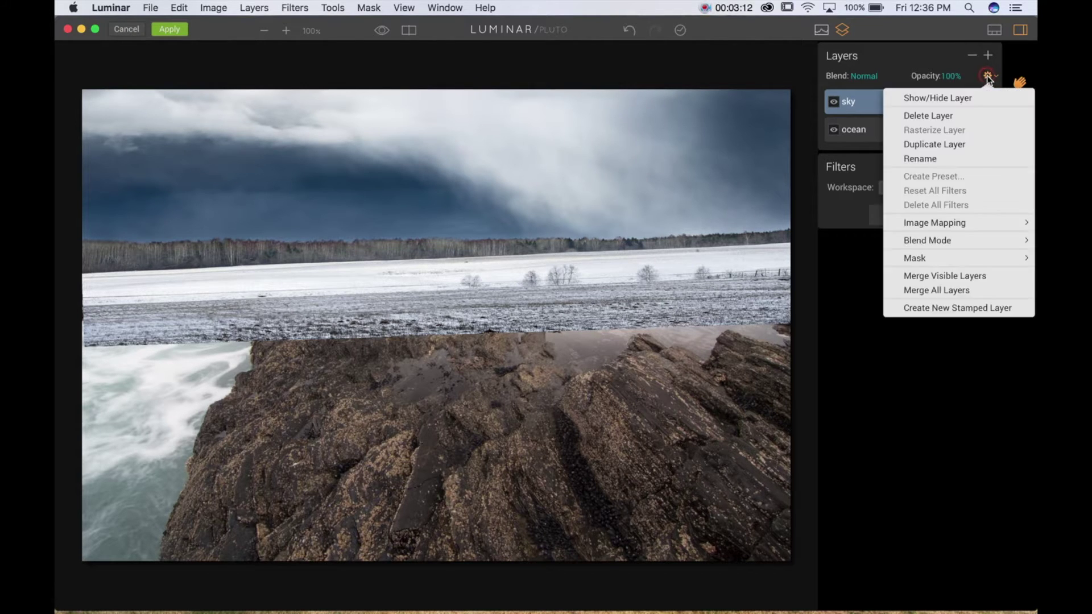
pyautogui.click(989, 78)
pyautogui.click(989, 77)
pyautogui.moveTo(967, 259)
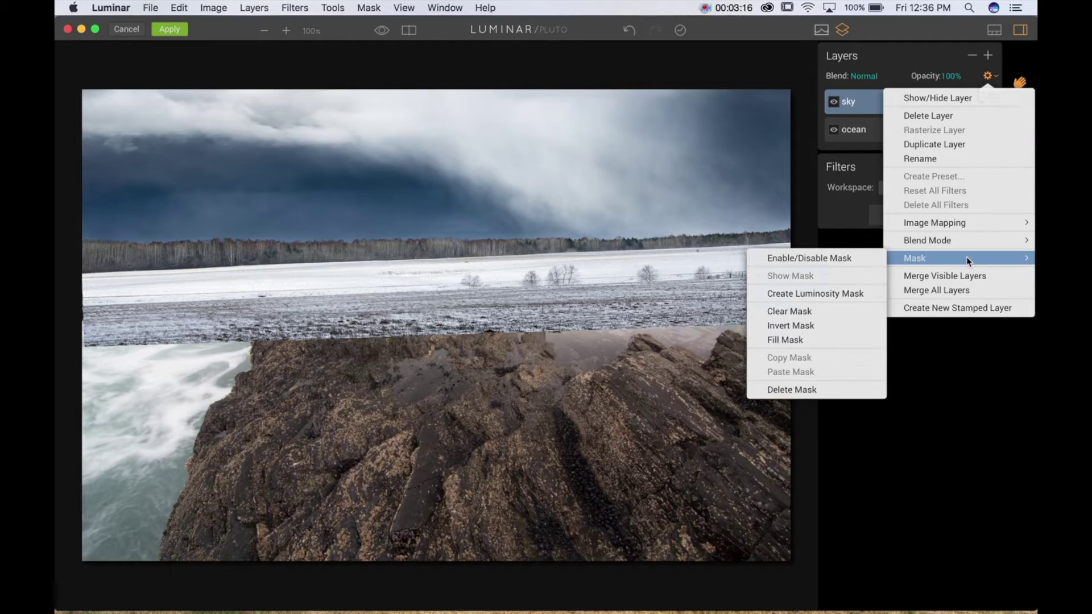
pyautogui.click(821, 341)
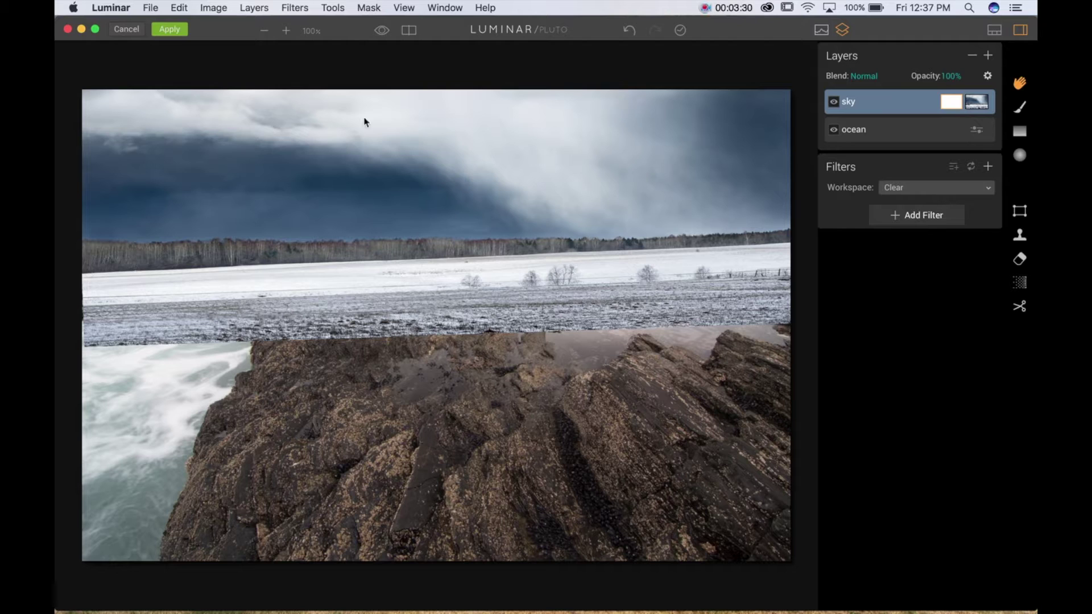
pyautogui.rightClick(948, 104)
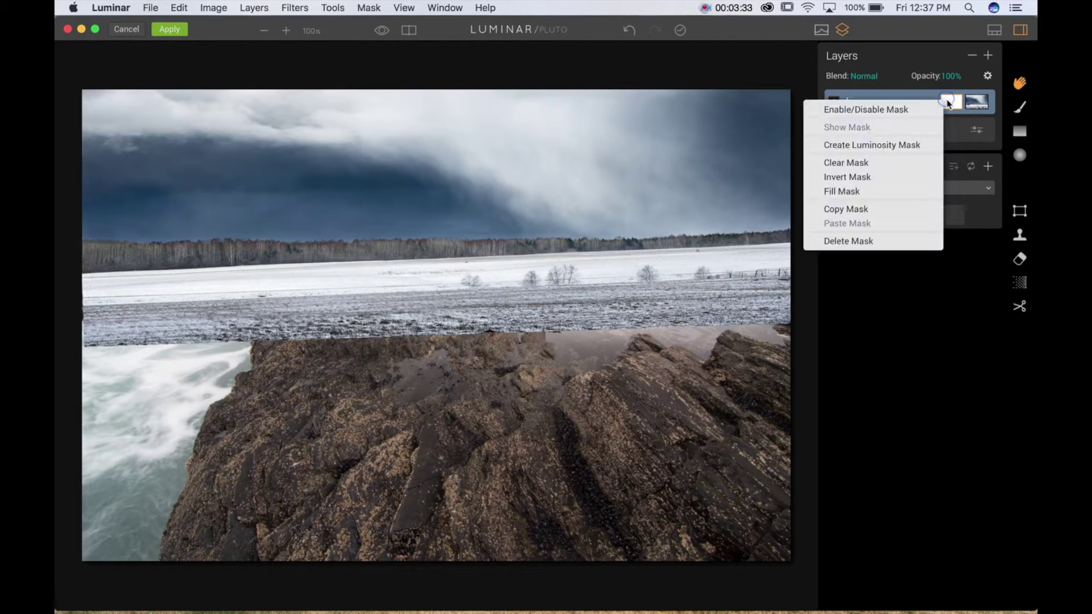
pyautogui.click(886, 173)
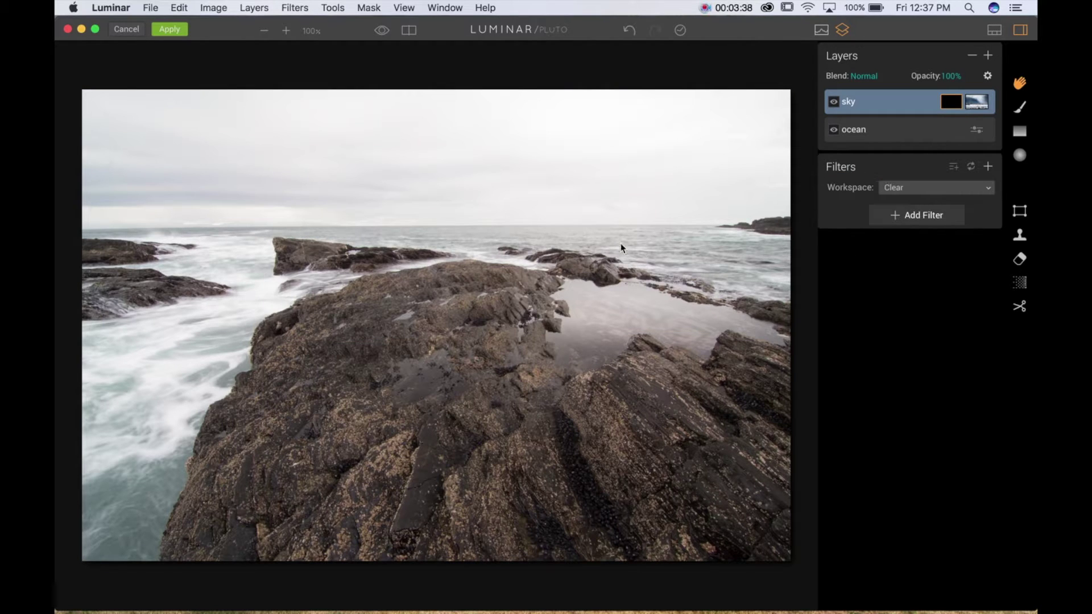
# Invert the sky layer's mask to show the entire sky layer
pyautogui.rightClick(959, 103)
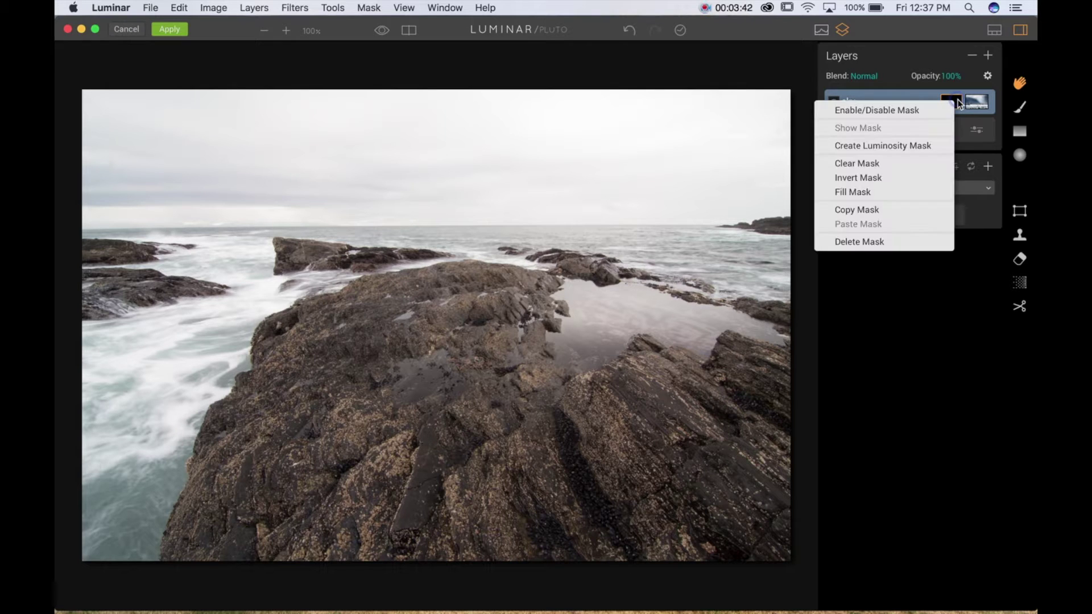
pyautogui.click(912, 92)
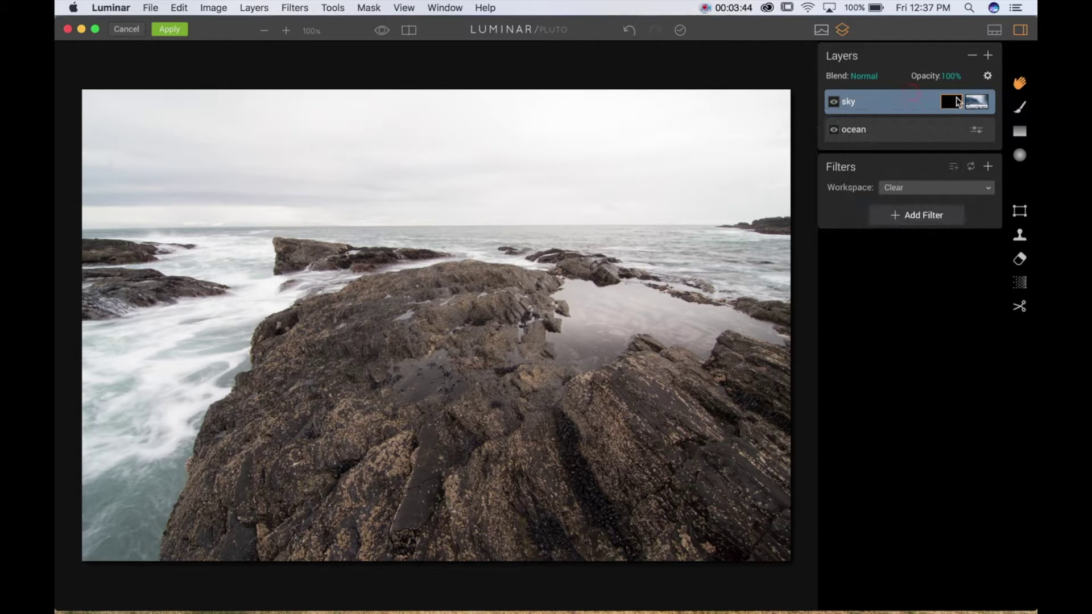
pyautogui.rightClick(948, 108)
pyautogui.click(901, 178)
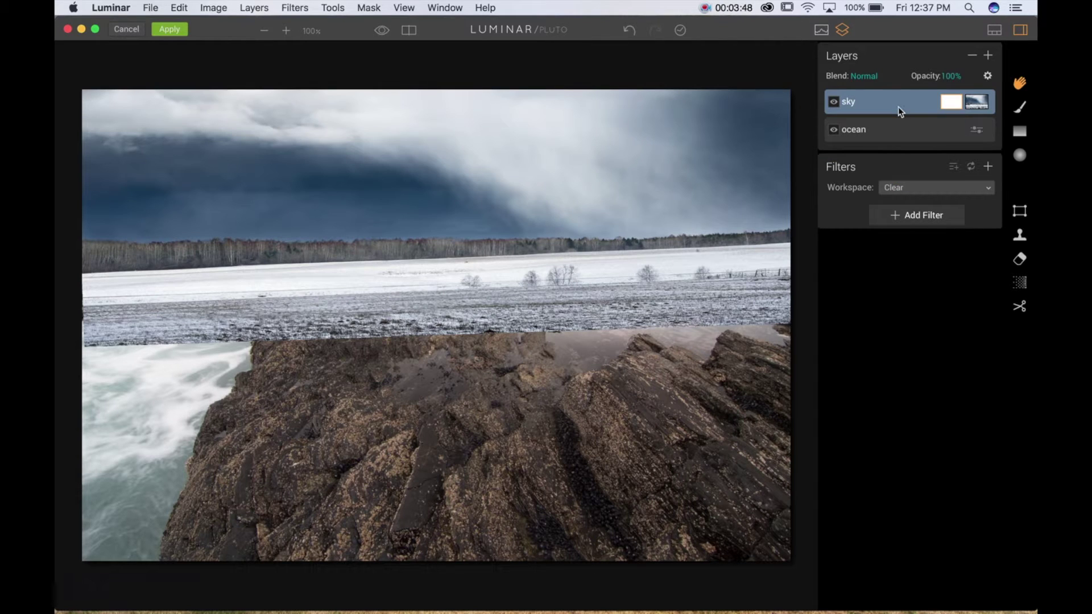
# Erase the snowy field and tree line from the sky layer's mask, up to the ocean horizon, with a size 153, 40% softness brush
pyautogui.click(1025, 106)
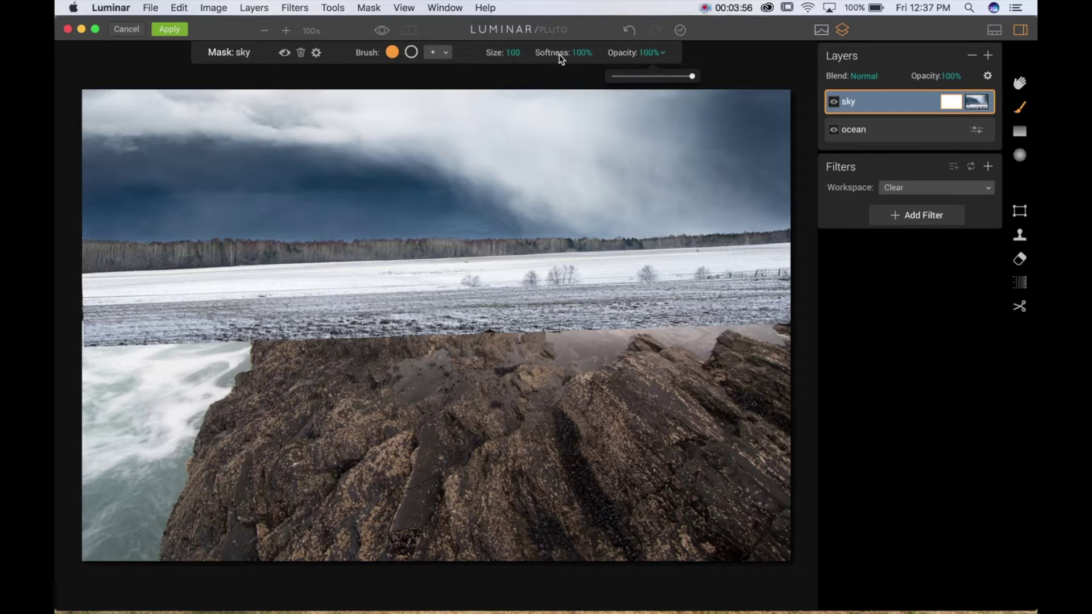
pyautogui.click(575, 53)
pyautogui.moveTo(623, 76); pyautogui.dragTo(575, 76)
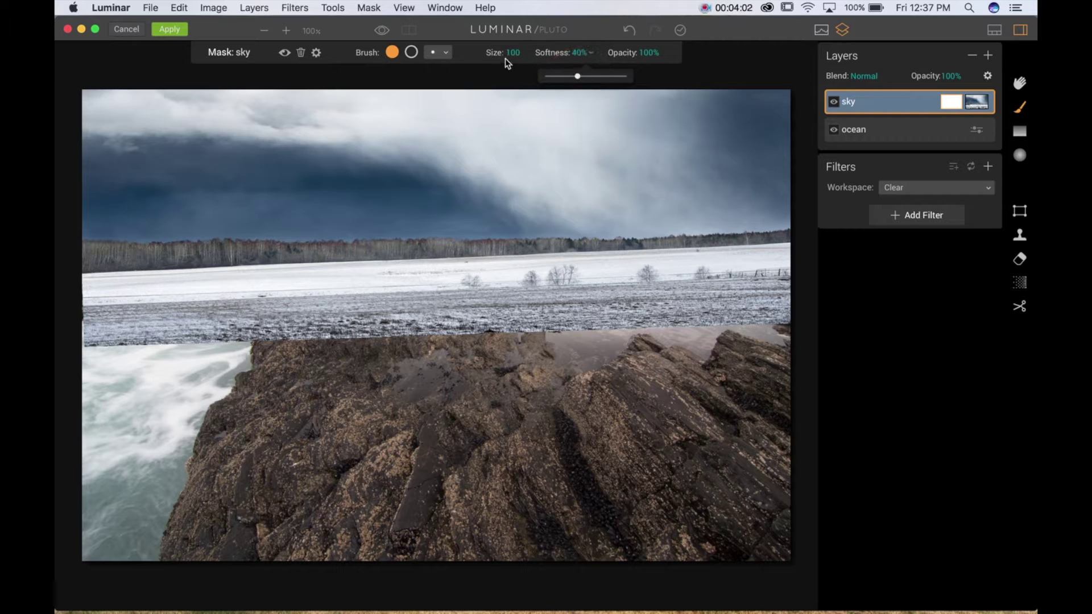
pyautogui.moveTo(499, 54); pyautogui.dragTo(517, 53)
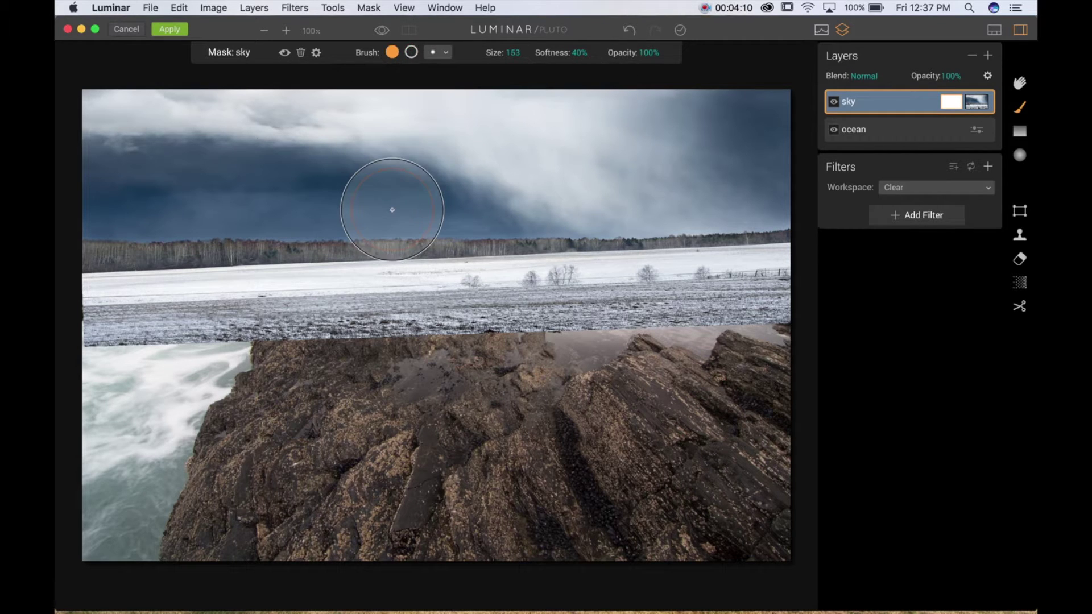
pyautogui.click(411, 53)
pyautogui.moveTo(102, 295); pyautogui.dragTo(461, 301)
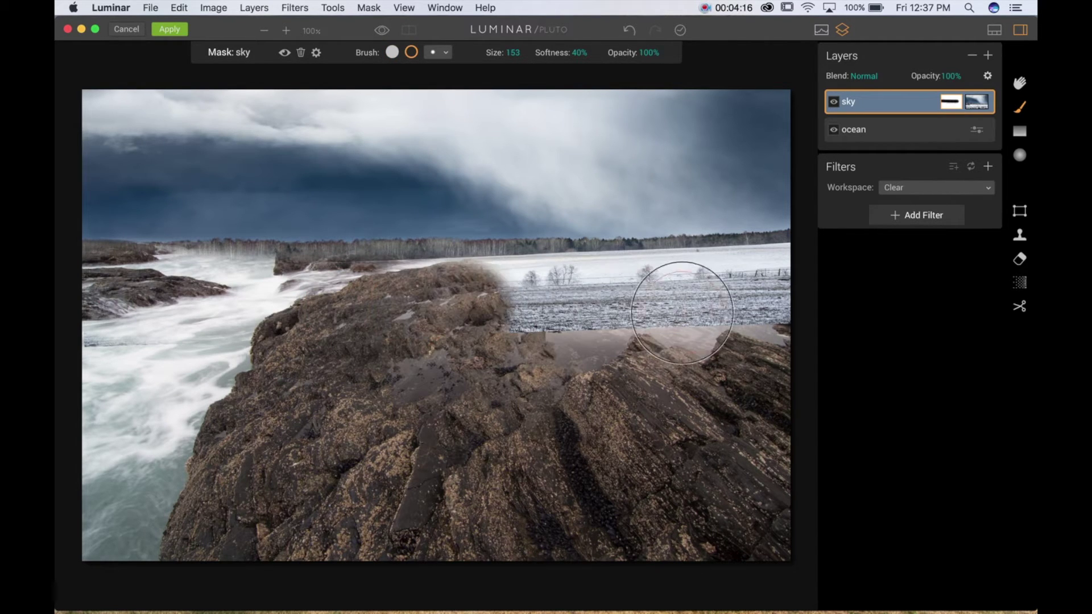
pyautogui.moveTo(682, 313); pyautogui.dragTo(785, 305)
pyautogui.moveTo(106, 305)
pyautogui.mouseDown()
pyautogui.moveTo(139, 288)
pyautogui.moveTo(412, 281)
pyautogui.moveTo(462, 268)
pyautogui.moveTo(575, 277)
pyautogui.moveTo(794, 268)
pyautogui.mouseUp()
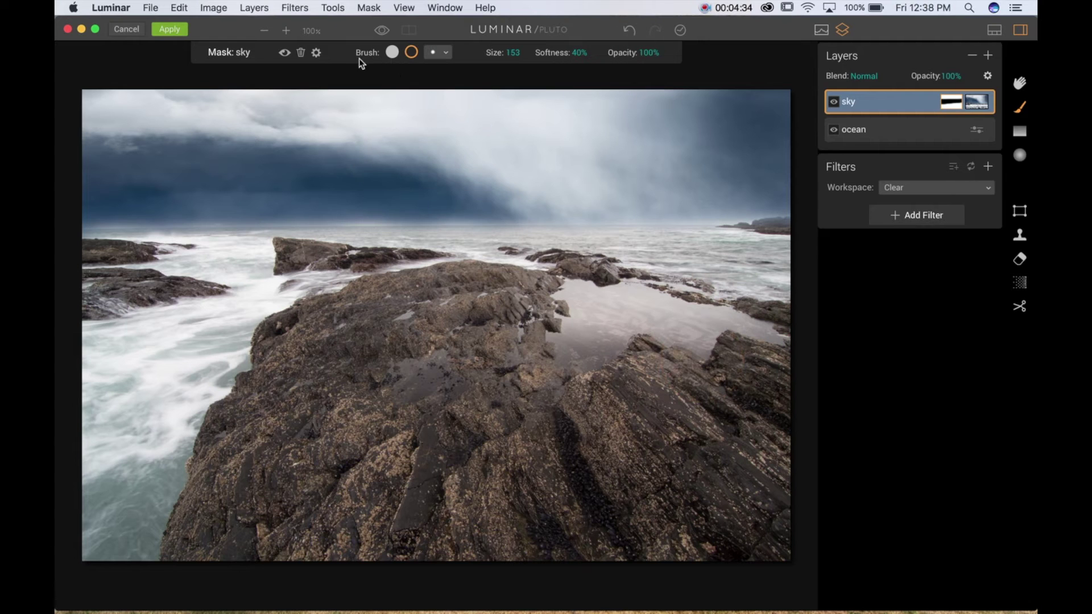
# Try a 0% softness brush on the sky mask by erasing a spot above the horizon and painting it back in
pyautogui.click(288, 31)
pyautogui.click(287, 30)
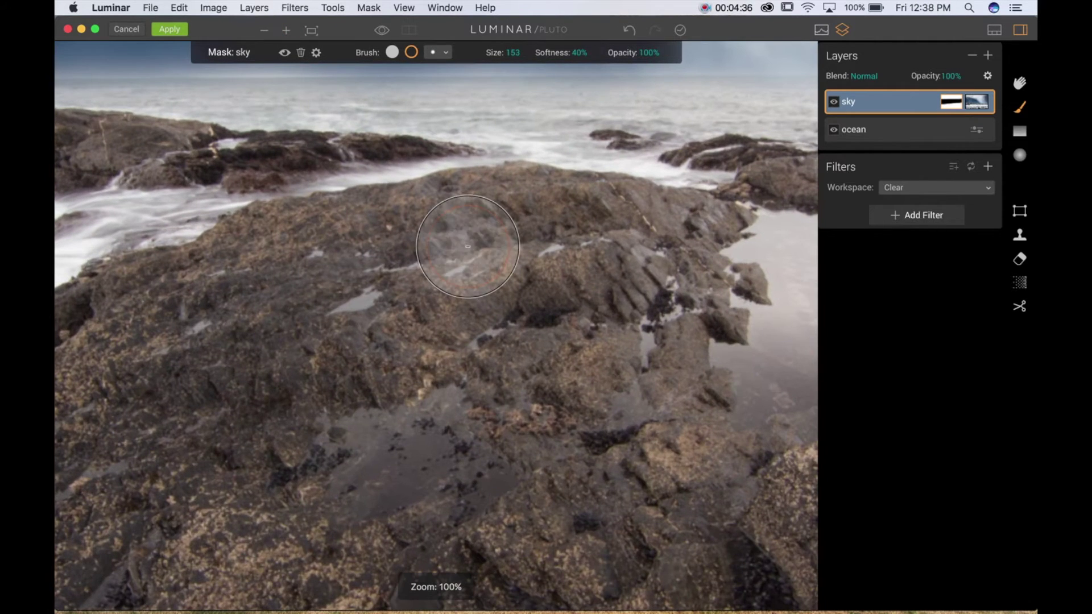
pyautogui.moveTo(467, 245); pyautogui.dragTo(498, 495)
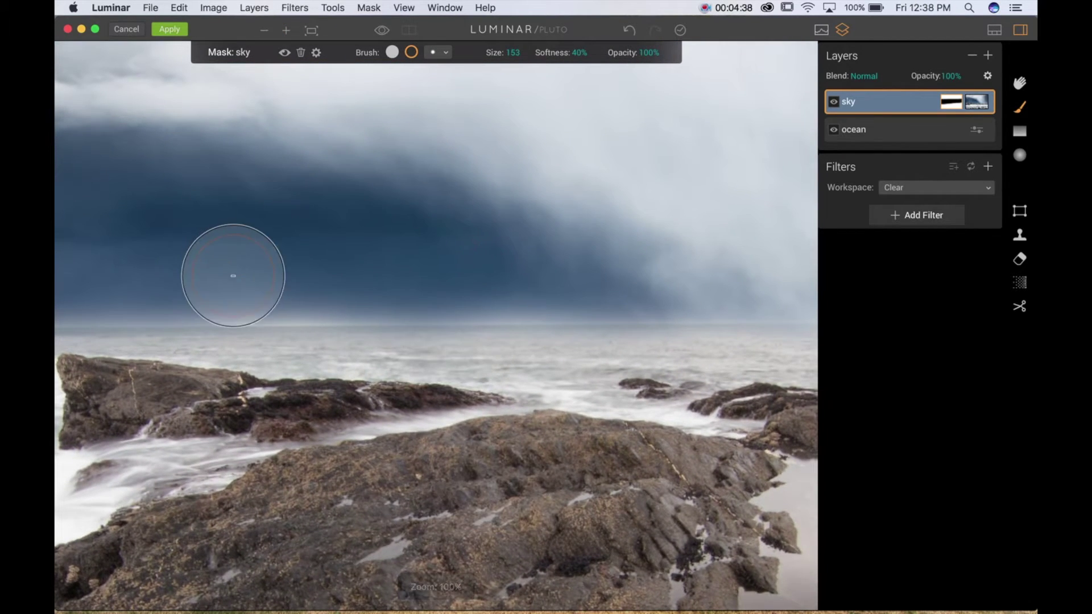
pyautogui.moveTo(373, 261); pyautogui.dragTo(707, 256)
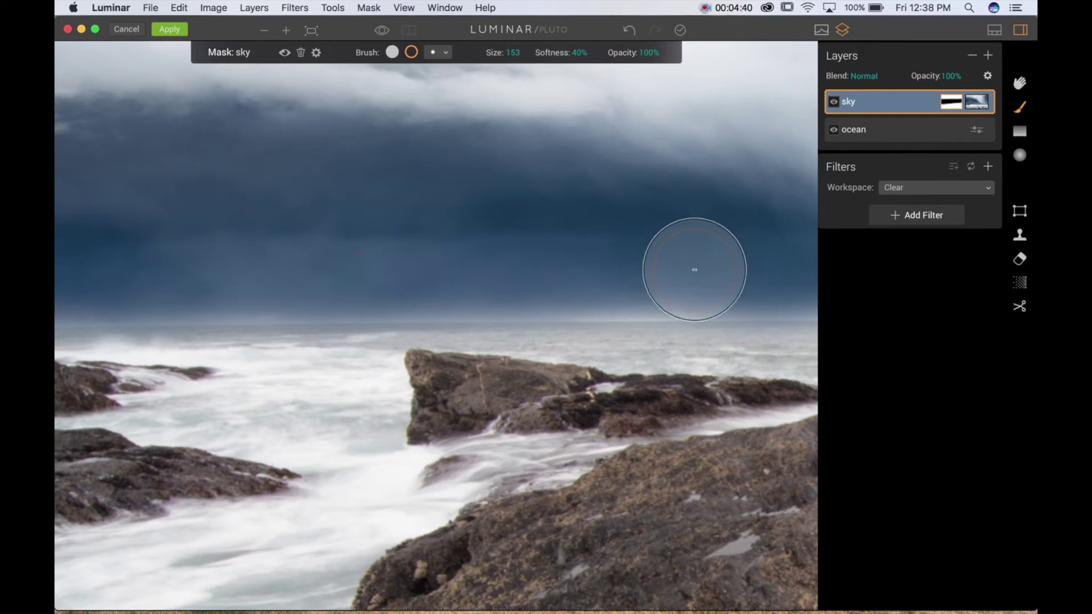
pyautogui.moveTo(317, 258); pyautogui.dragTo(592, 268)
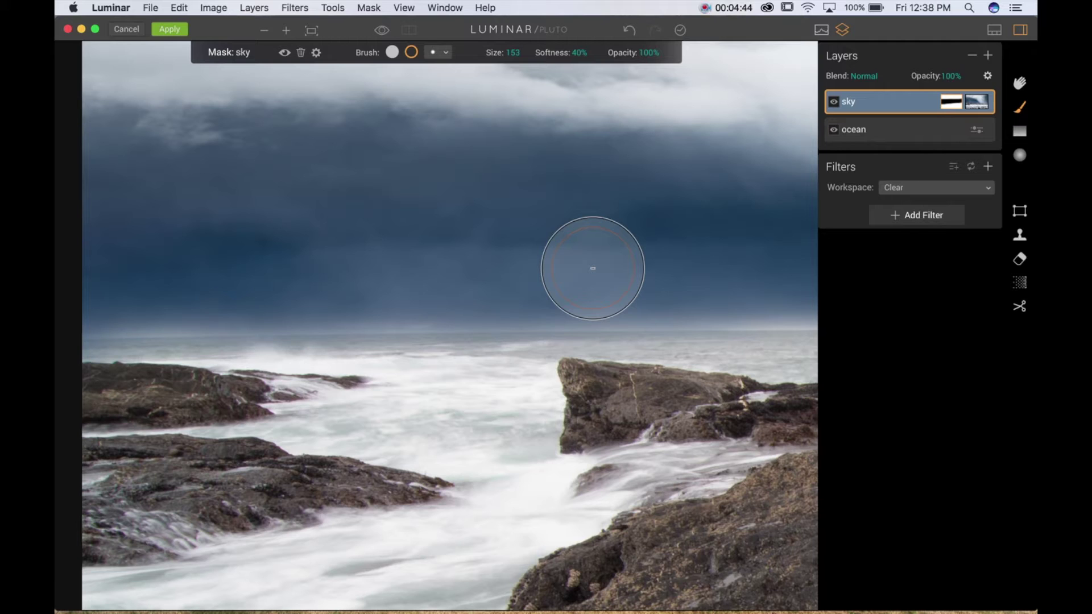
pyautogui.moveTo(550, 47); pyautogui.dragTo(476, 52)
pyautogui.moveTo(496, 280); pyautogui.dragTo(512, 280)
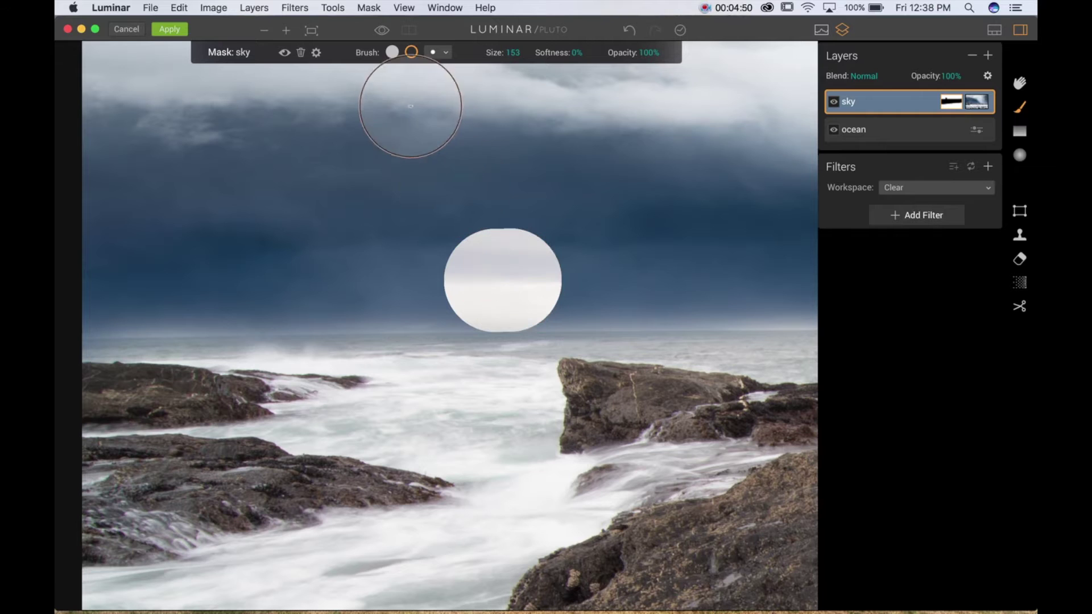
pyautogui.click(392, 52)
pyautogui.moveTo(478, 281)
pyautogui.mouseDown()
pyautogui.moveTo(538, 274)
pyautogui.moveTo(500, 276)
pyautogui.moveTo(548, 279)
pyautogui.mouseUp()
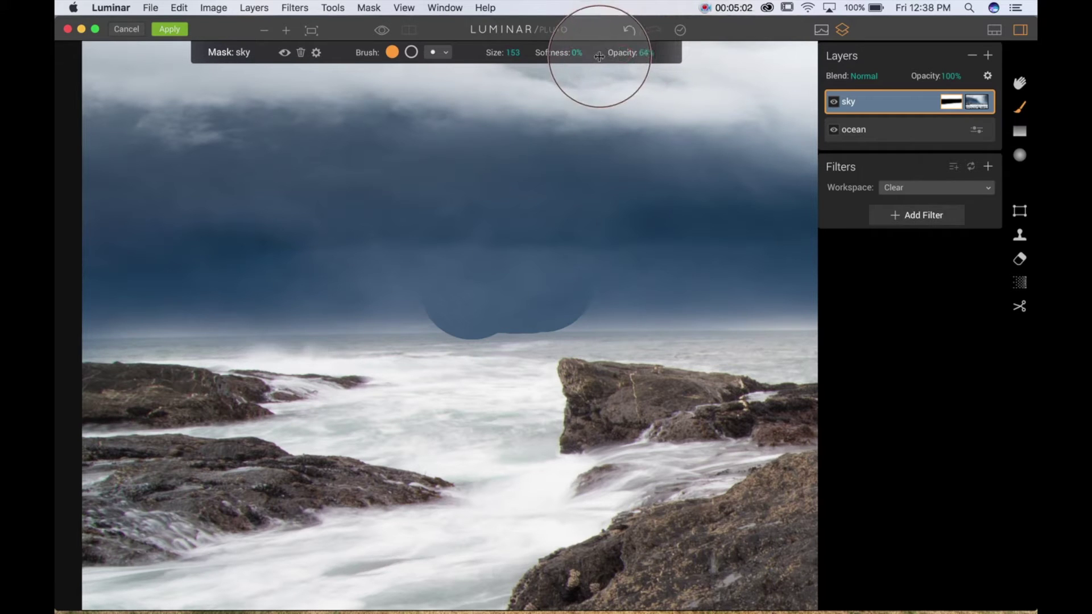
# Paint the sky back in along the left part of the horizon with a size 178, 41% softness, 100% opacity brush
pyautogui.moveTo(561, 53)
pyautogui.mouseDown()
pyautogui.moveTo(531, 50)
pyautogui.moveTo(563, 53)
pyautogui.mouseUp()
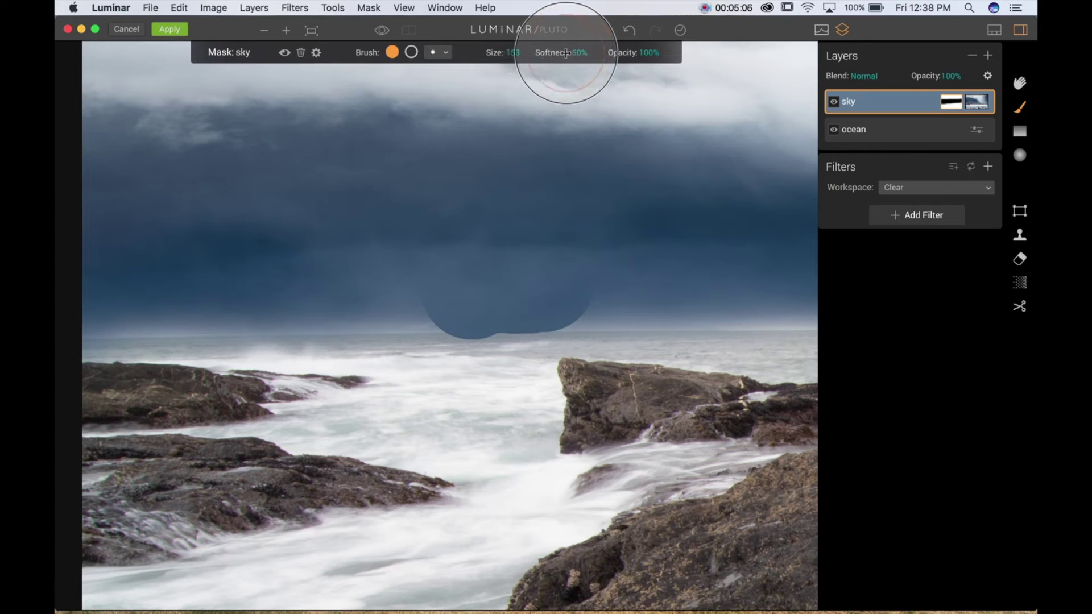
pyautogui.moveTo(495, 53); pyautogui.dragTo(547, 57)
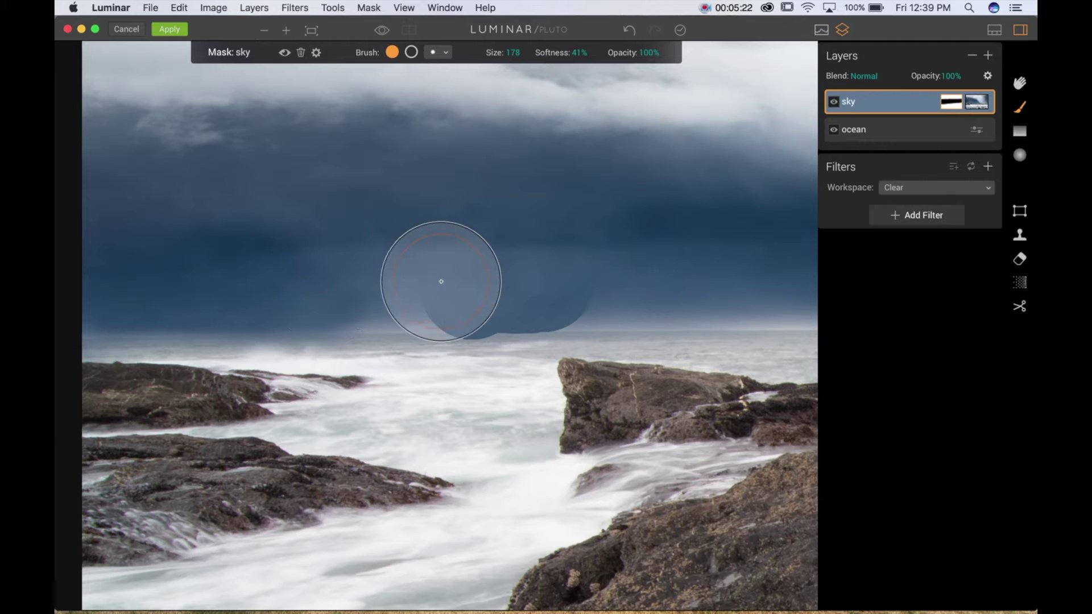
pyautogui.moveTo(96, 276); pyautogui.dragTo(163, 280)
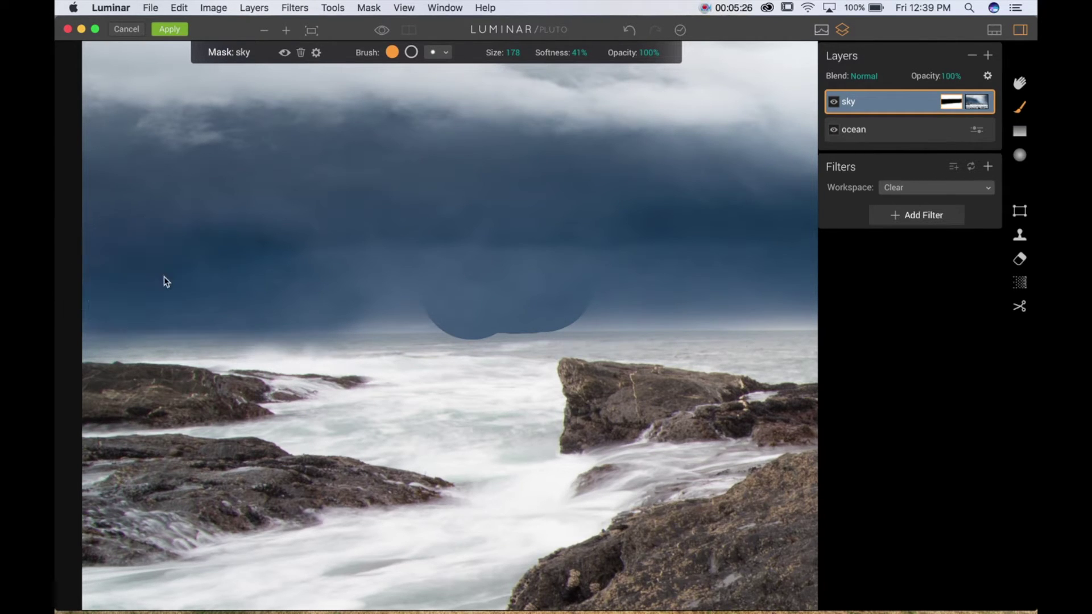
pyautogui.click(163, 273)
# Erase the hard-edged patch at the middle of the horizon and repaint the sky there with 34% brush softness
pyautogui.moveTo(556, 52); pyautogui.dragTo(550, 52)
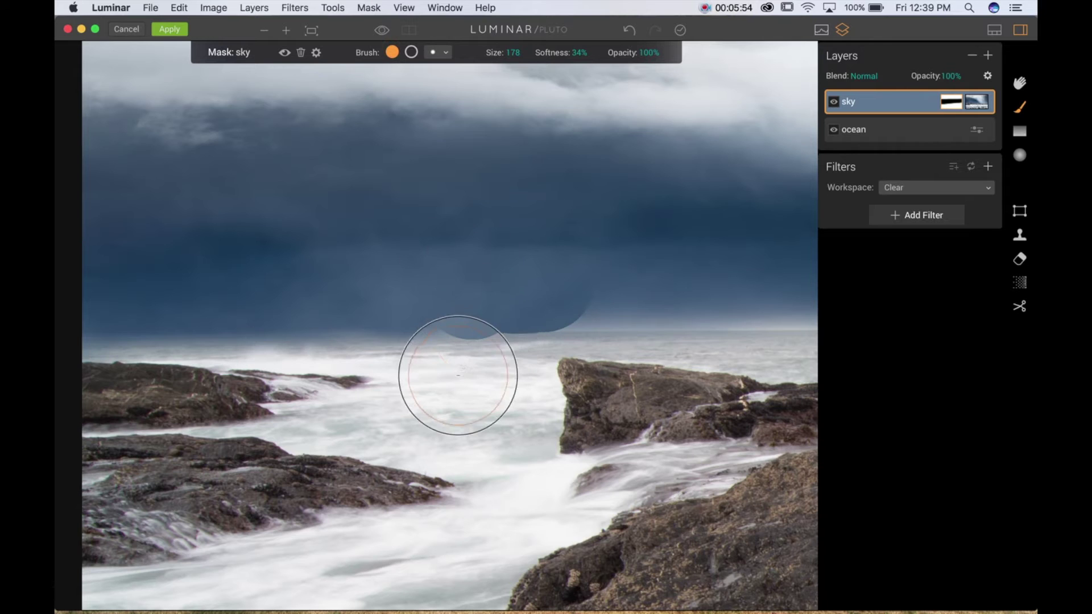
pyautogui.moveTo(470, 386)
pyautogui.mouseDown()
pyautogui.moveTo(475, 370)
pyautogui.moveTo(602, 333)
pyautogui.mouseUp()
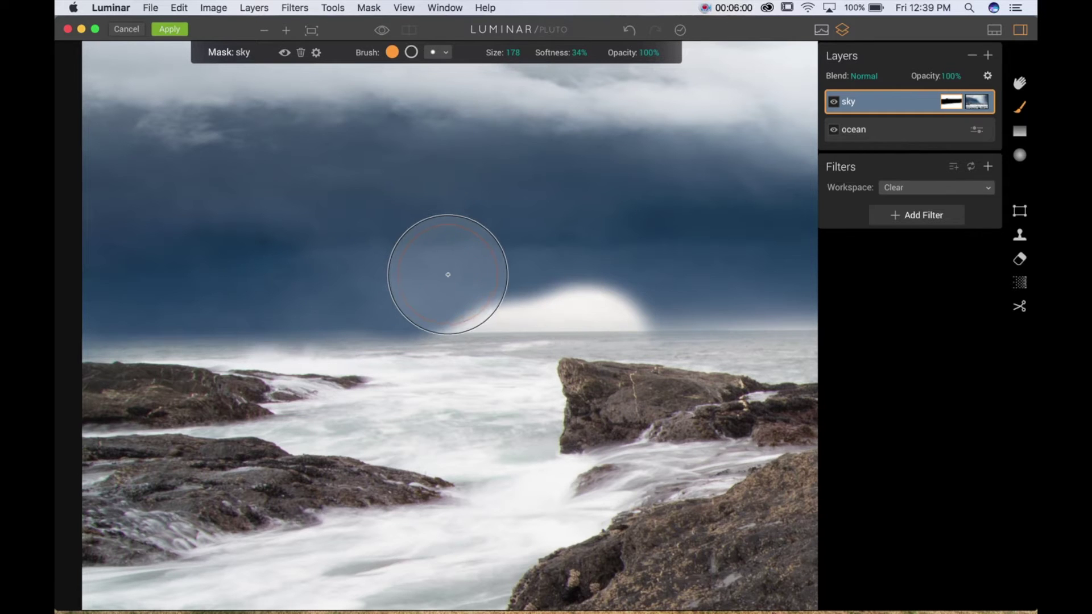
pyautogui.moveTo(485, 276); pyautogui.dragTo(639, 271)
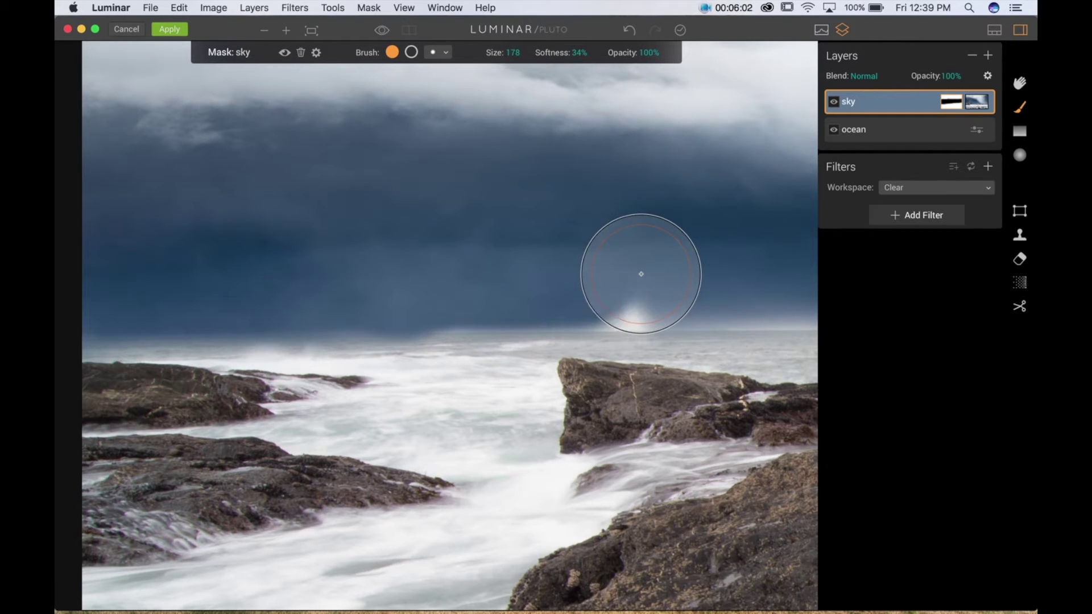
pyautogui.click(446, 276)
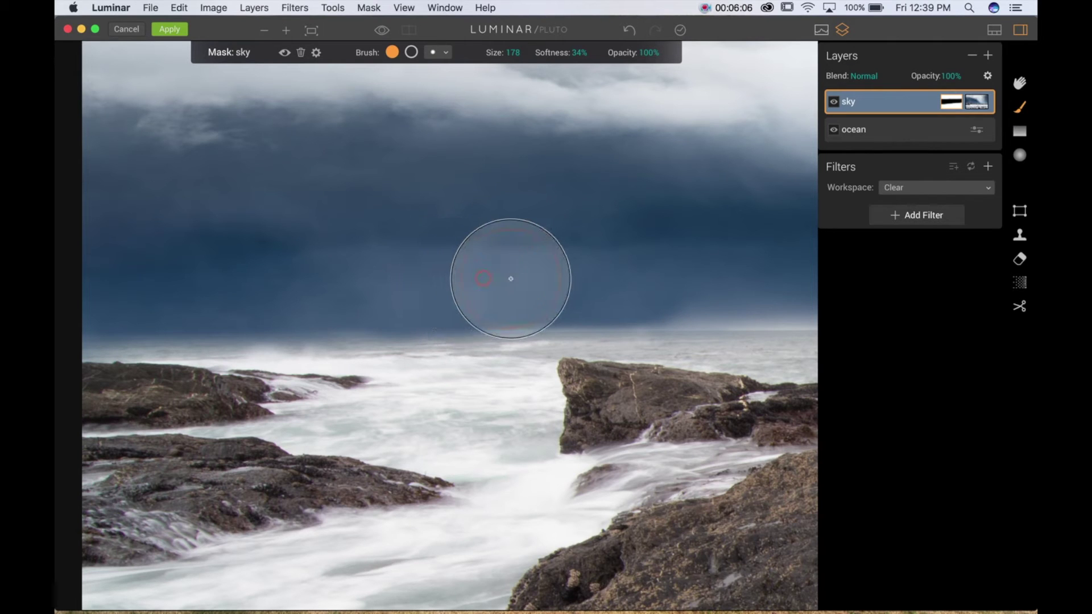
pyautogui.click(550, 280)
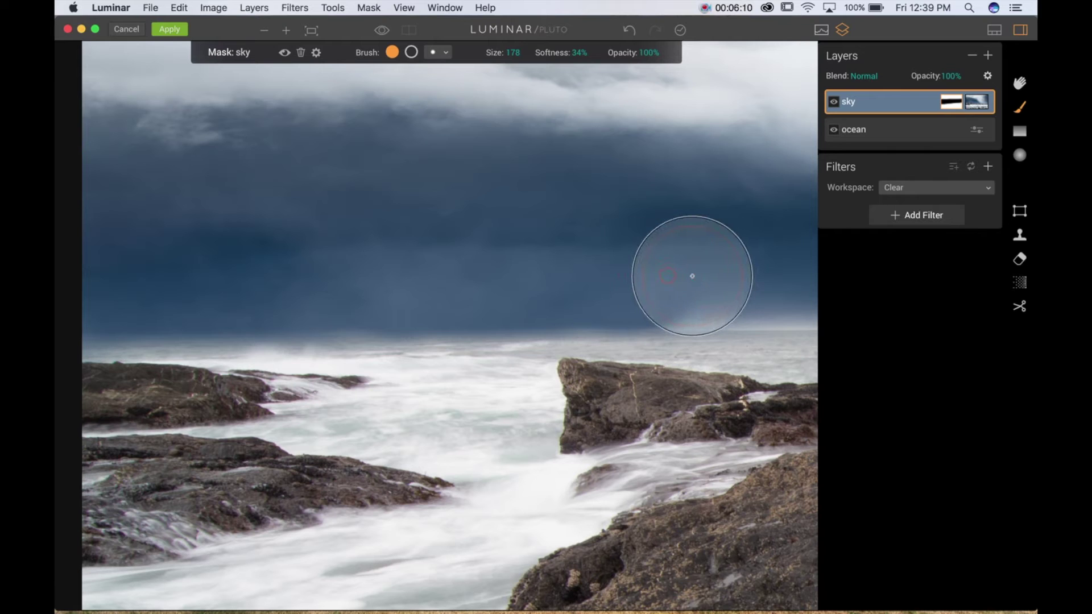
# Continue painting the sky down to the waterline along the rest of the horizon to the photo's right edge
pyautogui.click(722, 273)
pyautogui.moveTo(741, 275); pyautogui.dragTo(780, 276)
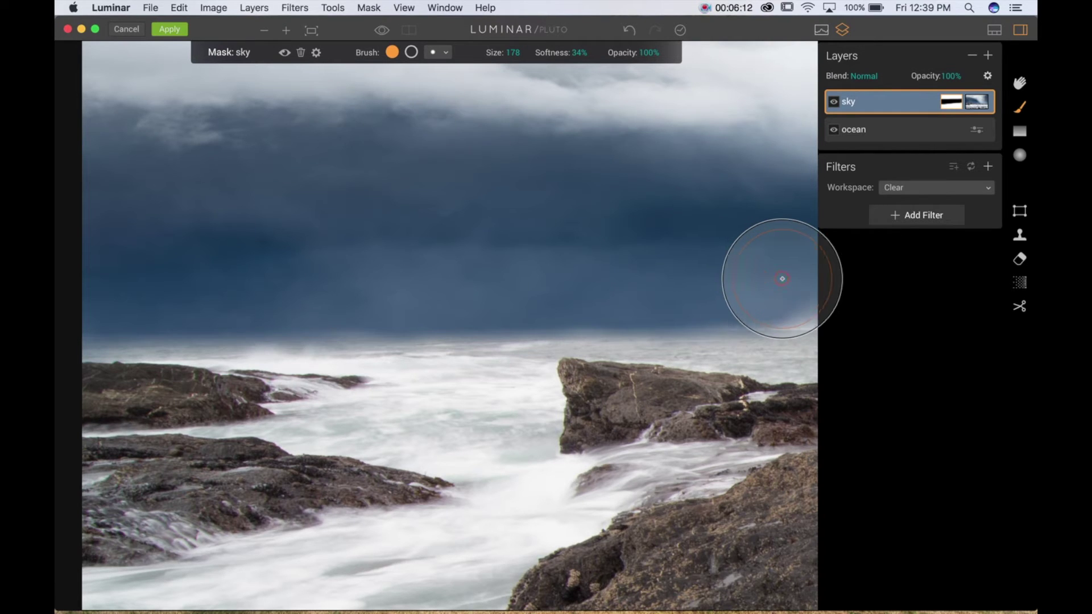
pyautogui.click(603, 275)
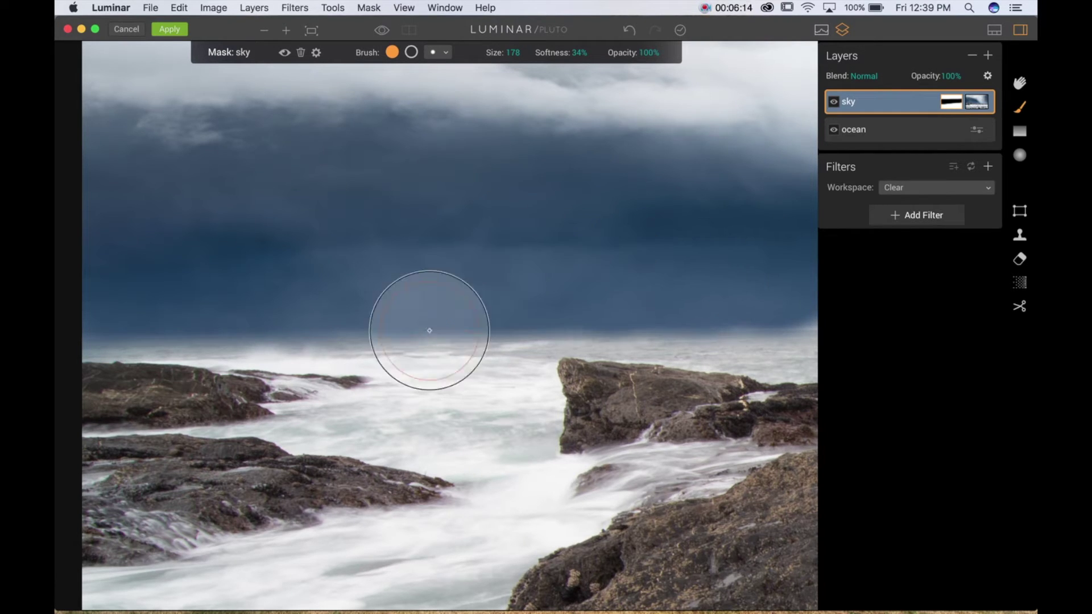
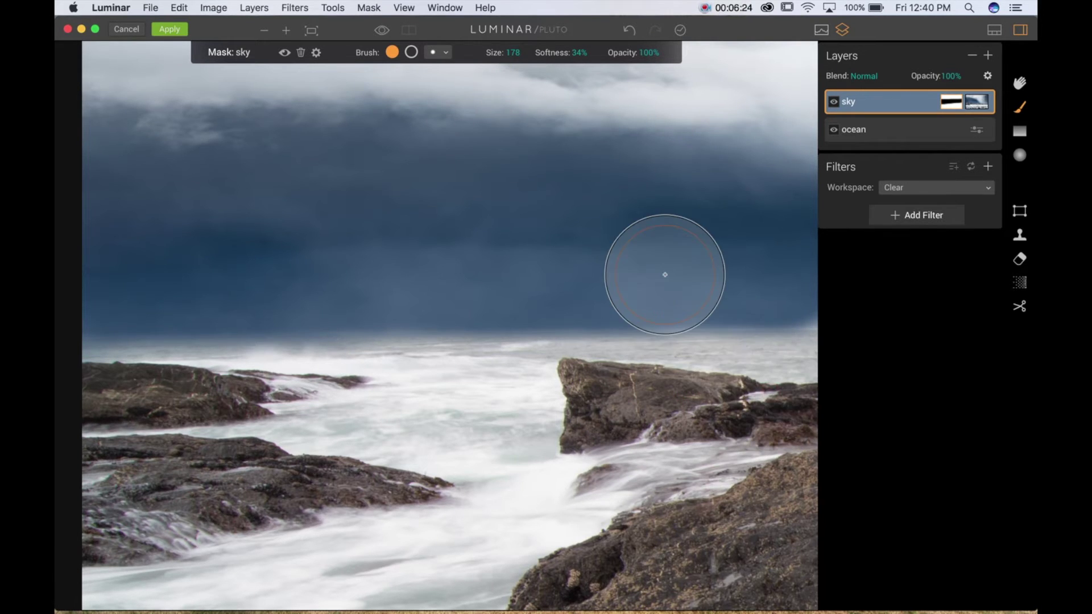
pyautogui.moveTo(719, 262)
pyautogui.mouseDown()
pyautogui.moveTo(406, 239)
pyautogui.moveTo(317, 268)
pyautogui.moveTo(239, 273)
pyautogui.mouseUp()
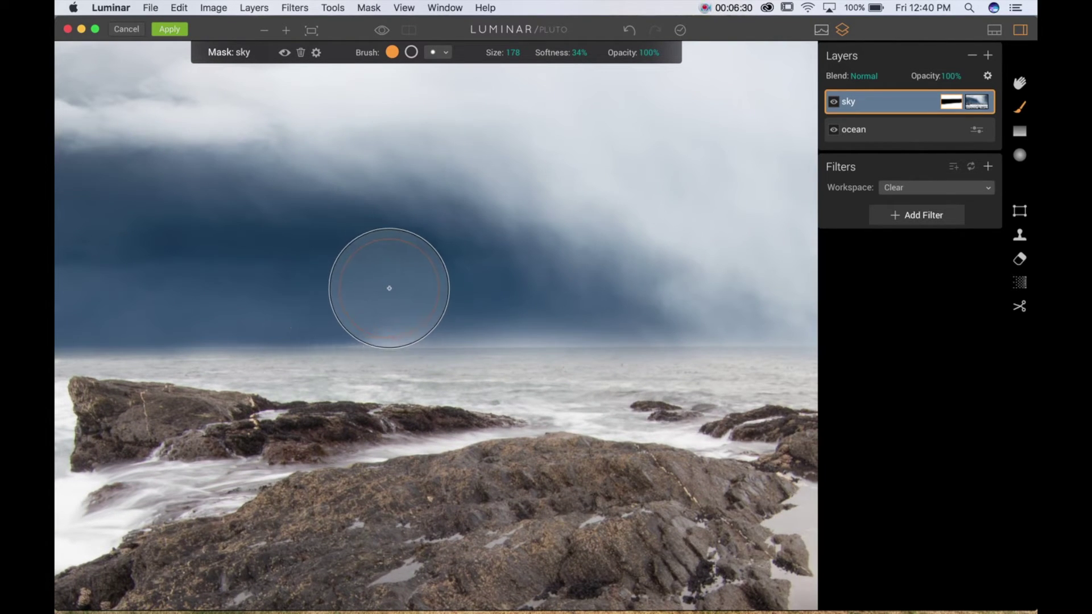
pyautogui.moveTo(587, 282)
pyautogui.mouseDown()
pyautogui.moveTo(700, 285)
pyautogui.moveTo(792, 268)
pyautogui.mouseUp()
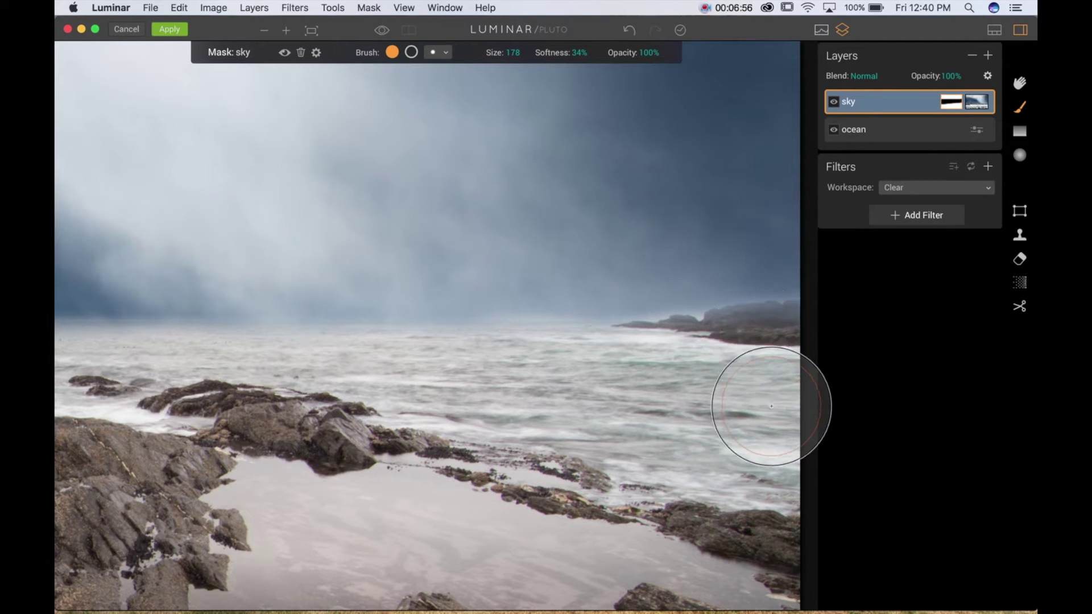
# Clear the sky haze off the distant island and begin refilling the sky along its ridge with a size 21, 11% softness brush
pyautogui.moveTo(554, 54); pyautogui.dragTo(473, 69)
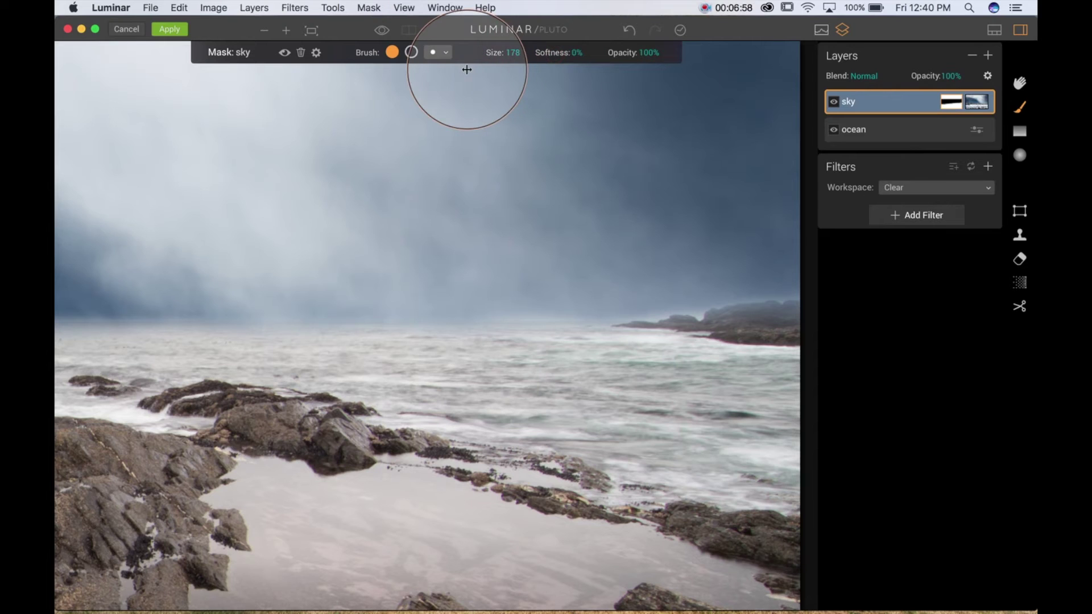
pyautogui.click(554, 54)
pyautogui.moveTo(554, 54); pyautogui.dragTo(439, 50)
pyautogui.click(496, 53)
pyautogui.moveTo(769, 246); pyautogui.dragTo(663, 247)
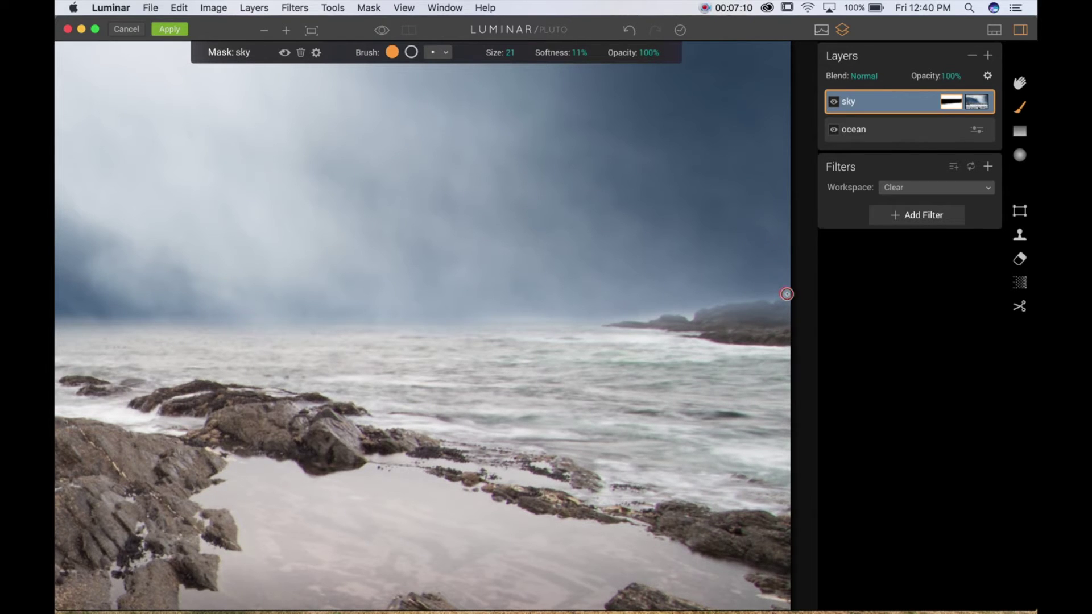
pyautogui.moveTo(770, 315)
pyautogui.mouseDown()
pyautogui.moveTo(725, 314)
pyautogui.moveTo(789, 307)
pyautogui.moveTo(748, 318)
pyautogui.moveTo(784, 321)
pyautogui.moveTo(752, 329)
pyautogui.moveTo(697, 318)
pyautogui.moveTo(716, 314)
pyautogui.moveTo(675, 325)
pyautogui.moveTo(651, 323)
pyautogui.moveTo(683, 316)
pyautogui.moveTo(622, 313)
pyautogui.moveTo(637, 328)
pyautogui.moveTo(607, 333)
pyautogui.moveTo(620, 333)
pyautogui.moveTo(626, 307)
pyautogui.moveTo(653, 314)
pyautogui.mouseUp()
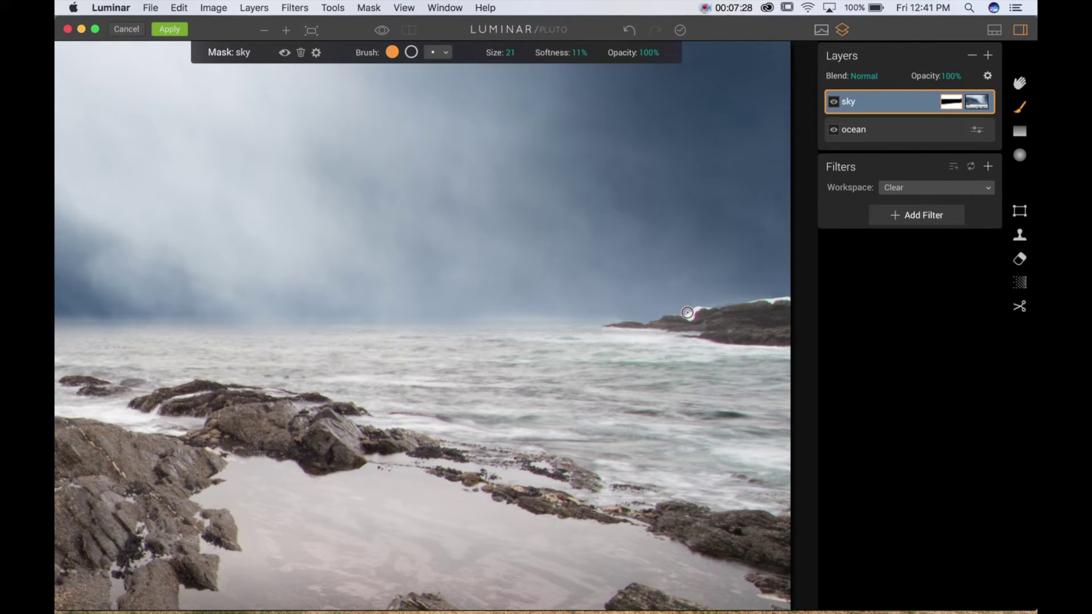
pyautogui.moveTo(679, 307); pyautogui.dragTo(701, 306)
# Paint the sky into the remaining white fringe along the top edge of the distant island
pyautogui.click(286, 30)
pyautogui.hscroll(5, 405, 193)
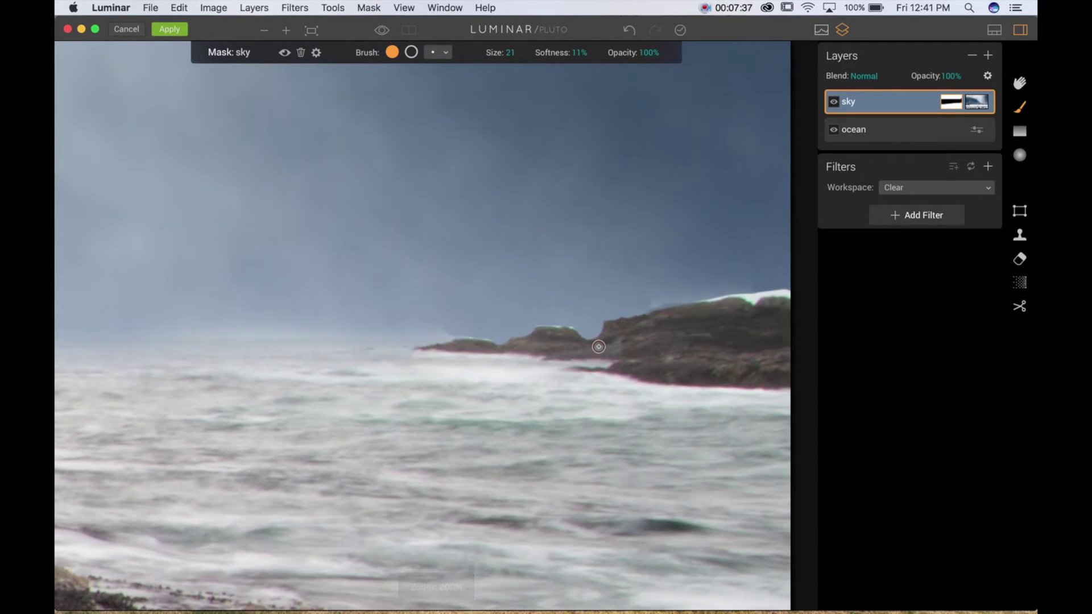
pyautogui.moveTo(608, 339)
pyautogui.mouseDown()
pyautogui.moveTo(605, 327)
pyautogui.moveTo(599, 340)
pyautogui.moveTo(581, 330)
pyautogui.mouseUp()
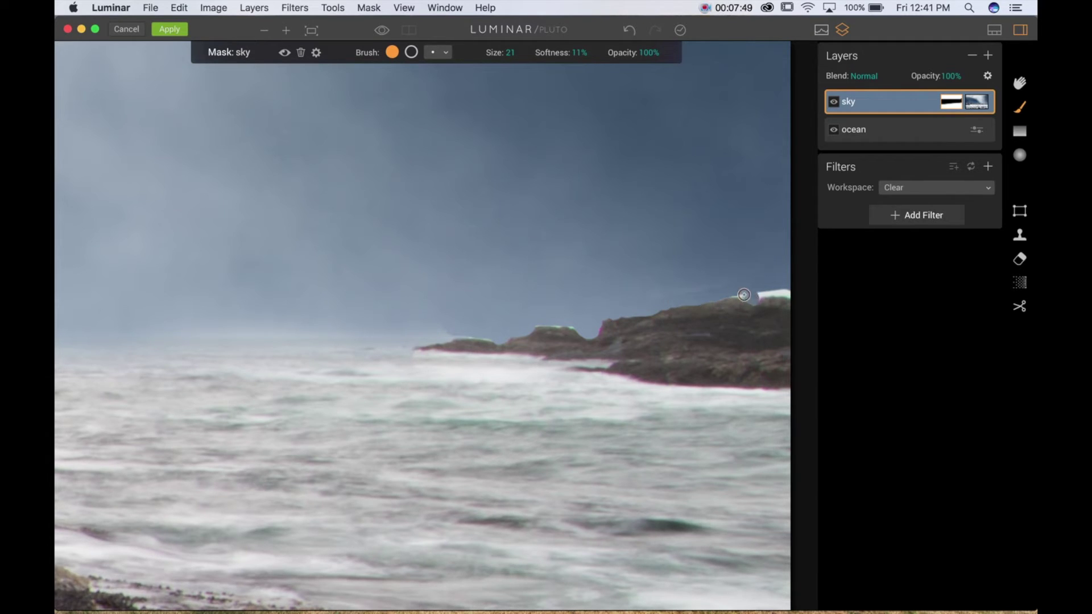
pyautogui.moveTo(775, 293)
pyautogui.mouseDown()
pyautogui.moveTo(793, 298)
pyautogui.moveTo(708, 284)
pyautogui.moveTo(665, 287)
pyautogui.moveTo(663, 302)
pyautogui.mouseUp()
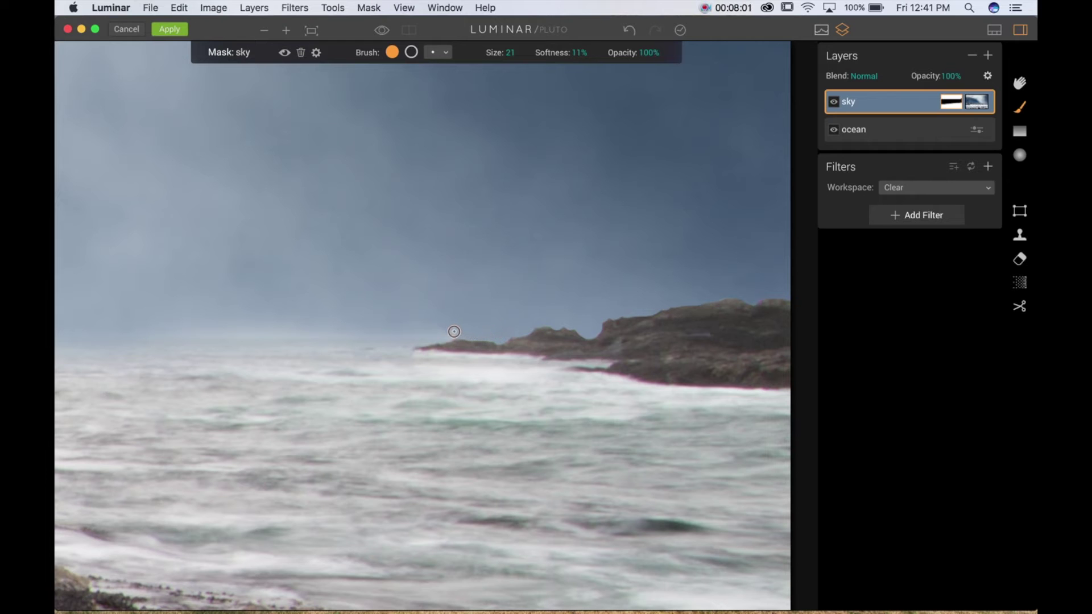
# Examine the sky mask's edge along the distant island's ridge and the horizon up close and at full view
pyautogui.click(286, 31)
pyautogui.click(287, 30)
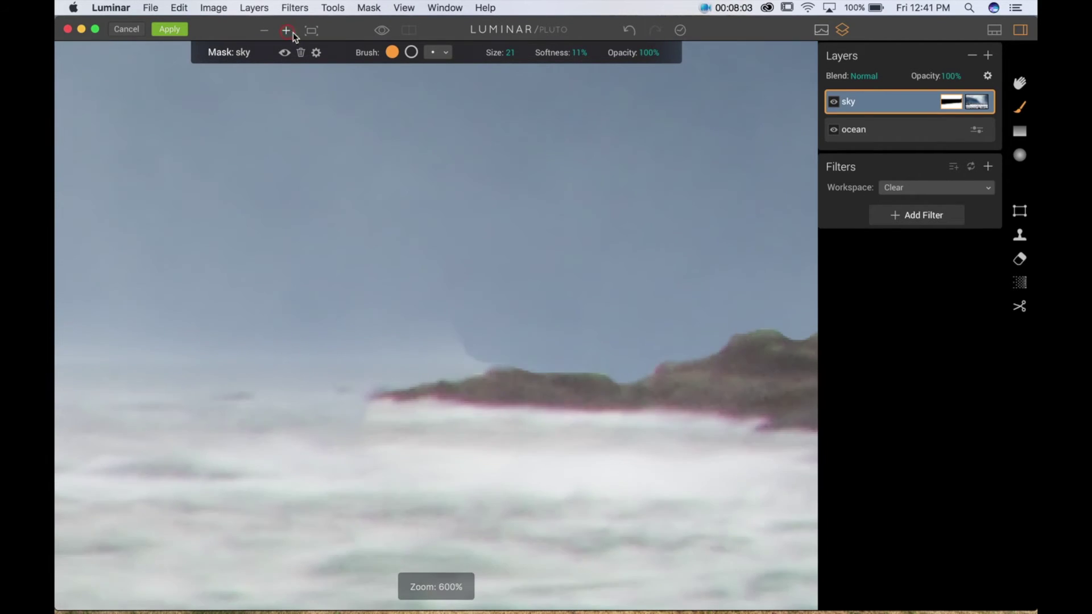
pyautogui.moveTo(678, 220); pyautogui.dragTo(242, 224)
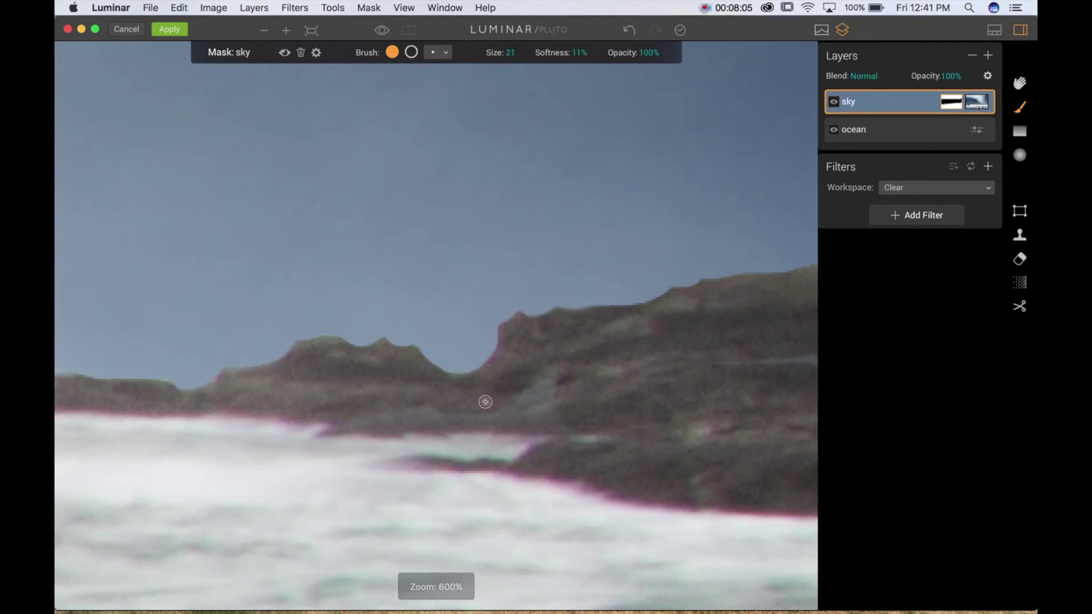
pyautogui.moveTo(268, 302); pyautogui.dragTo(600, 288)
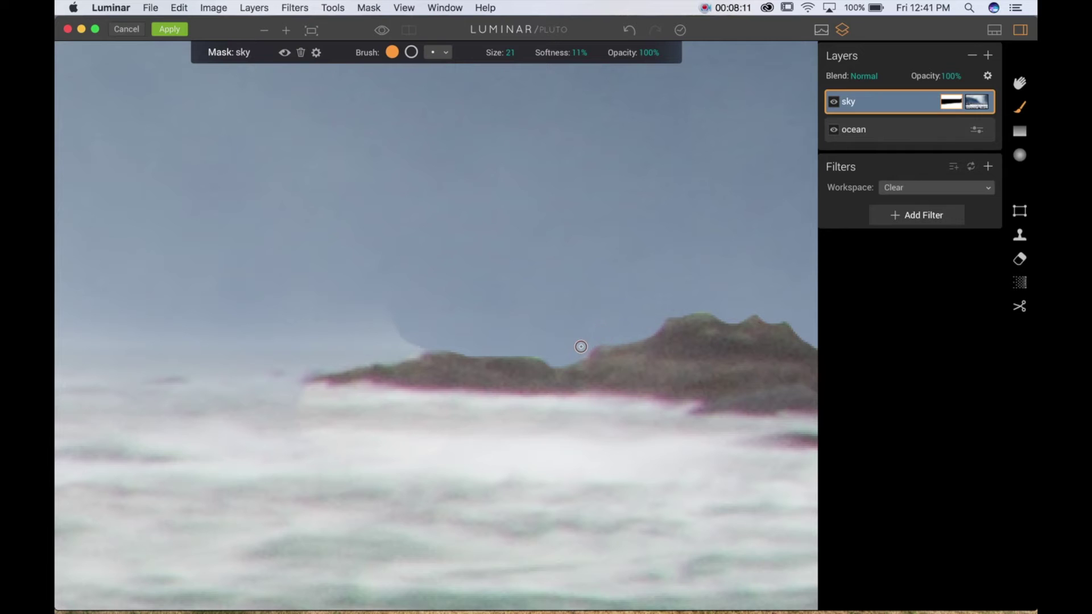
pyautogui.click(311, 30)
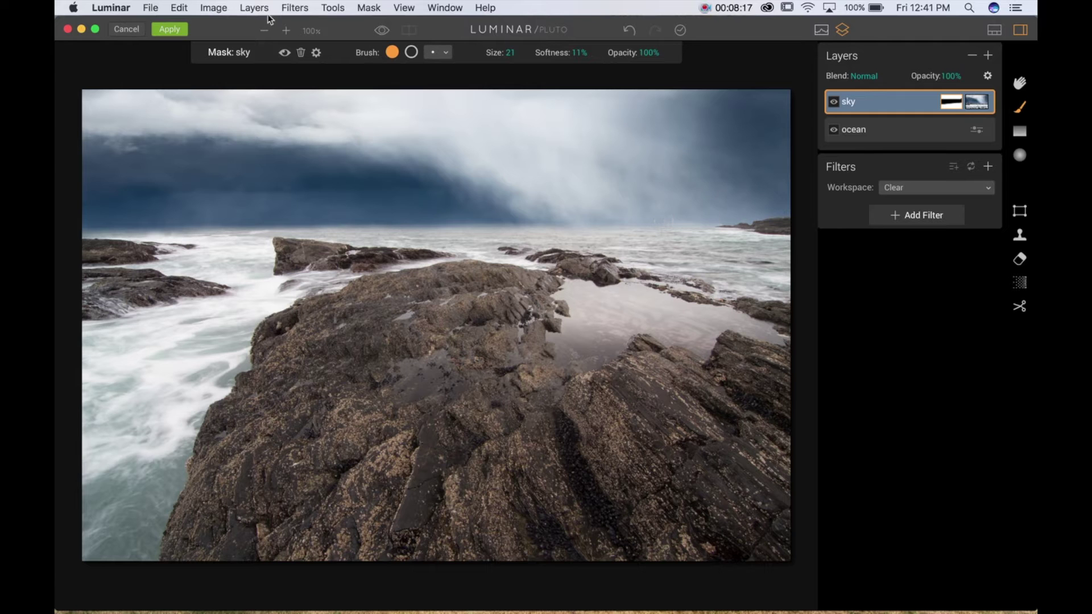
pyautogui.click(286, 30)
pyautogui.moveTo(727, 295); pyautogui.dragTo(358, 343)
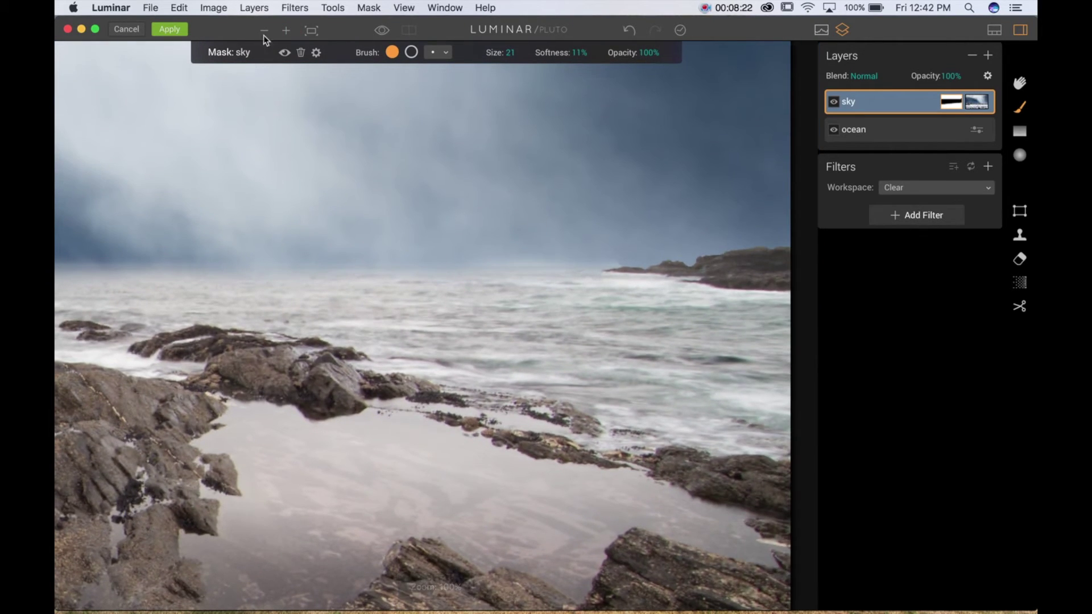
pyautogui.click(287, 30)
pyautogui.moveTo(634, 185); pyautogui.dragTo(424, 237)
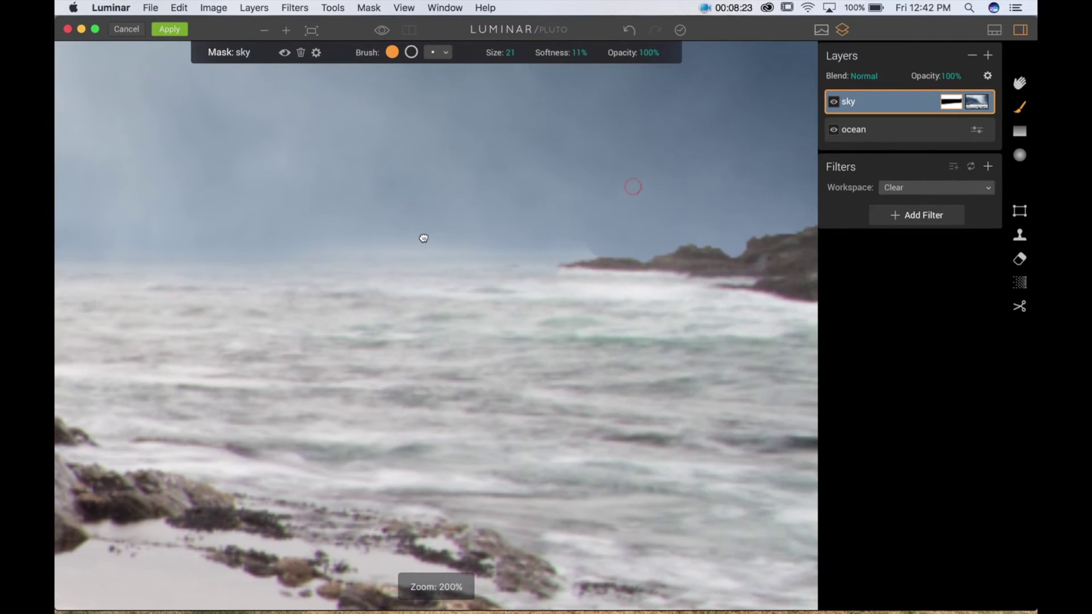
# Set the mask brush to size 123 with 32% softness and check the horizon blend
pyautogui.moveTo(500, 48); pyautogui.dragTo(561, 55)
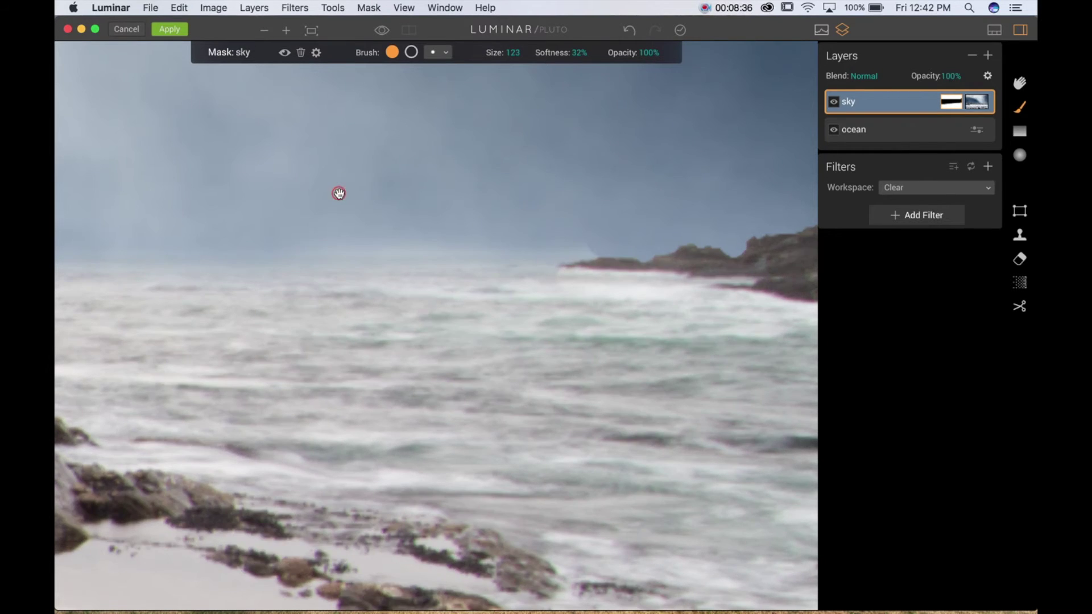
pyautogui.scroll(2, 339, 193)
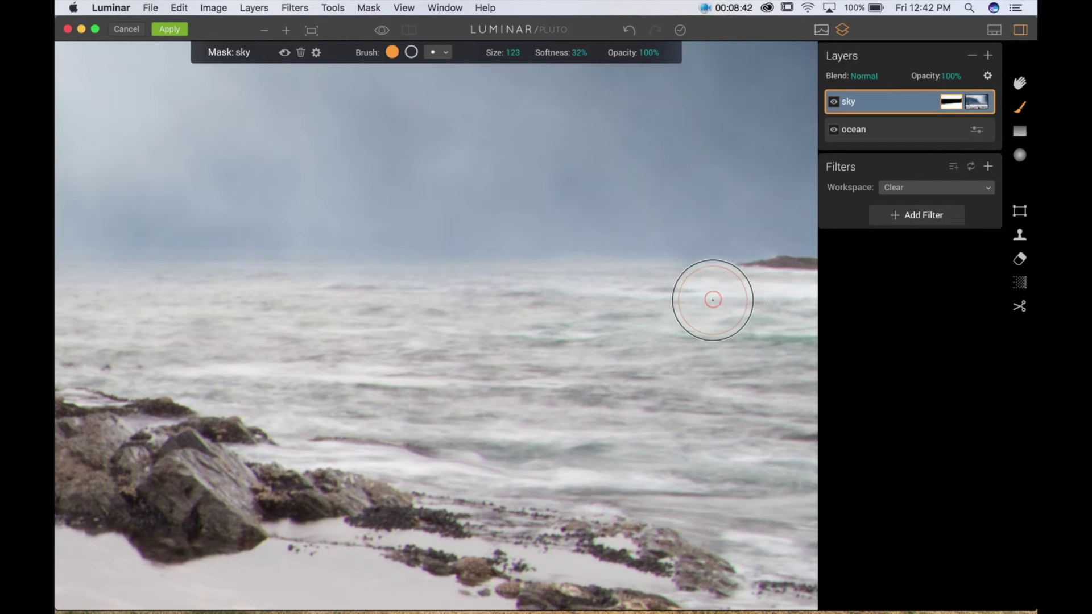
pyautogui.click(322, 29)
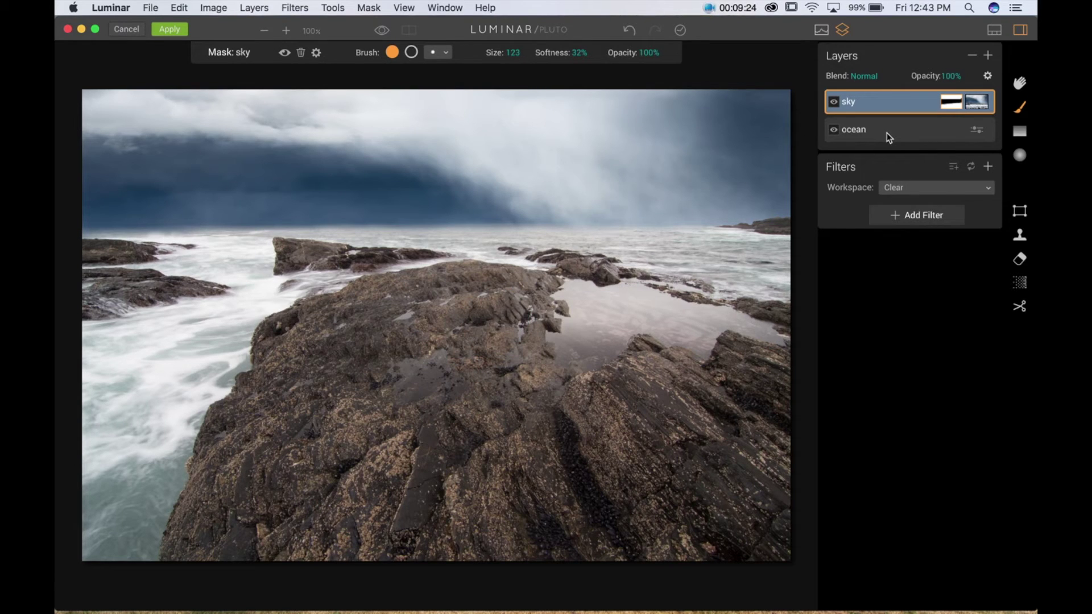
# Add a Split Toning filter to the ocean layer
pyautogui.click(904, 133)
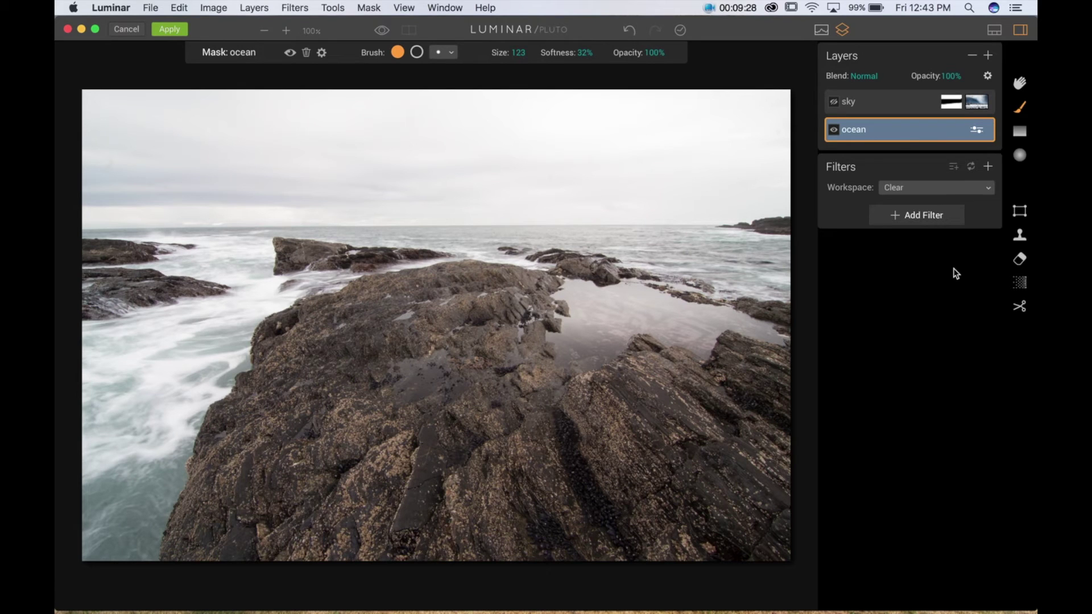
pyautogui.click(907, 216)
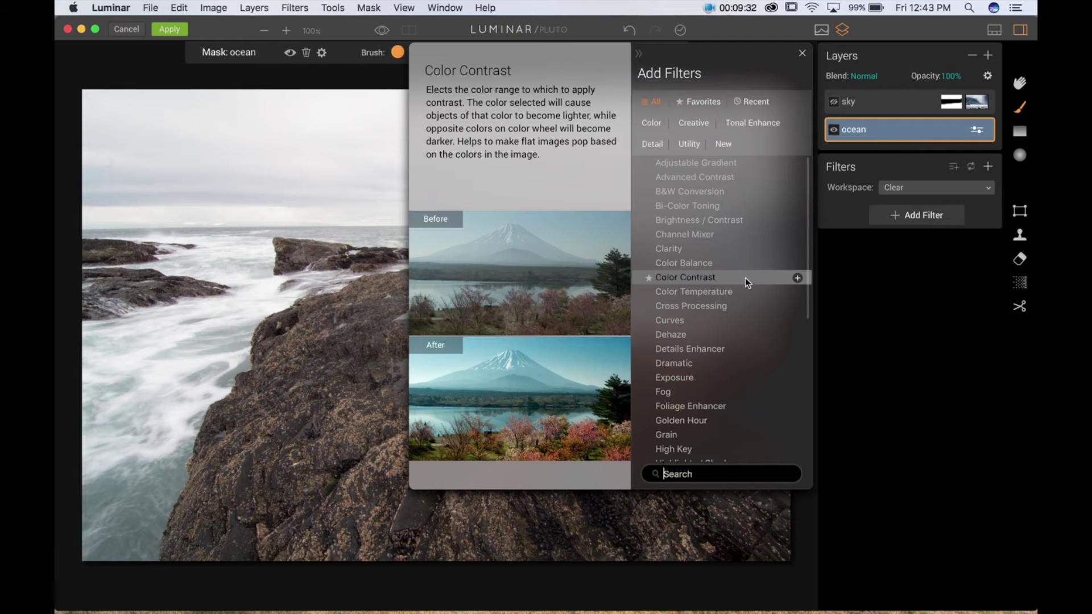
pyautogui.scroll(-5, 745, 278)
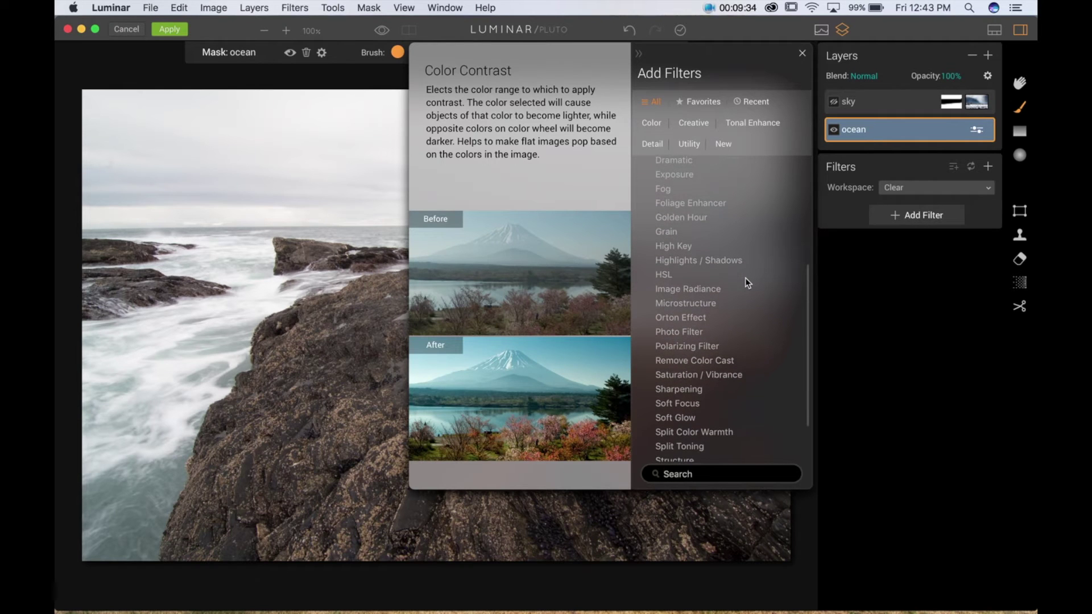
pyautogui.scroll(-1, 745, 277)
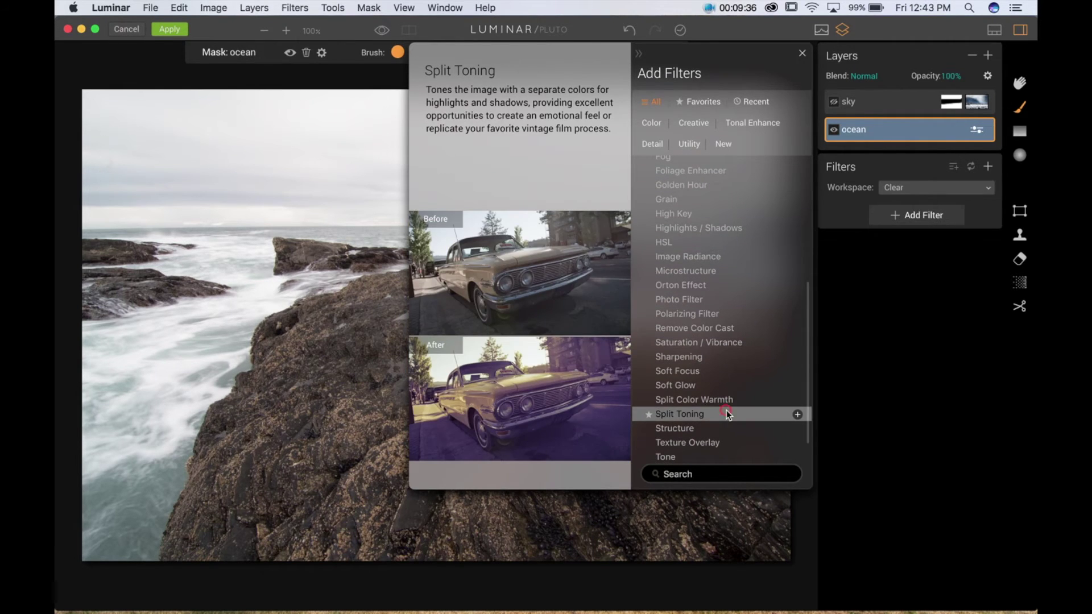
pyautogui.click(725, 410)
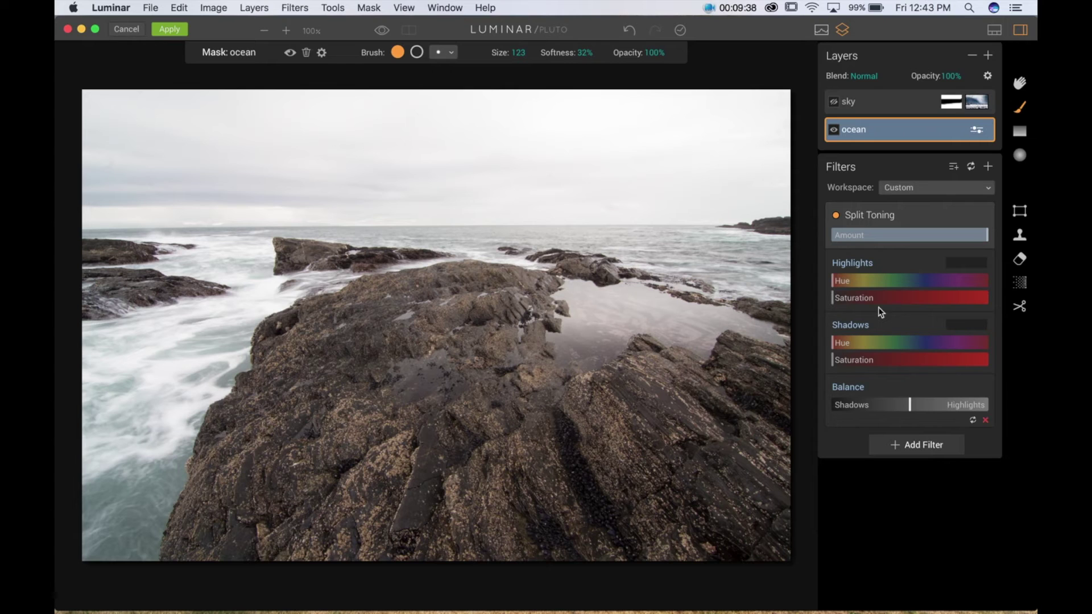
# Set the Split Toning highlights to hue 214 and saturation 50, and the shadows to hue 221 and saturation 30
pyautogui.moveTo(841, 300); pyautogui.dragTo(923, 283)
pyautogui.moveTo(834, 298); pyautogui.dragTo(906, 301)
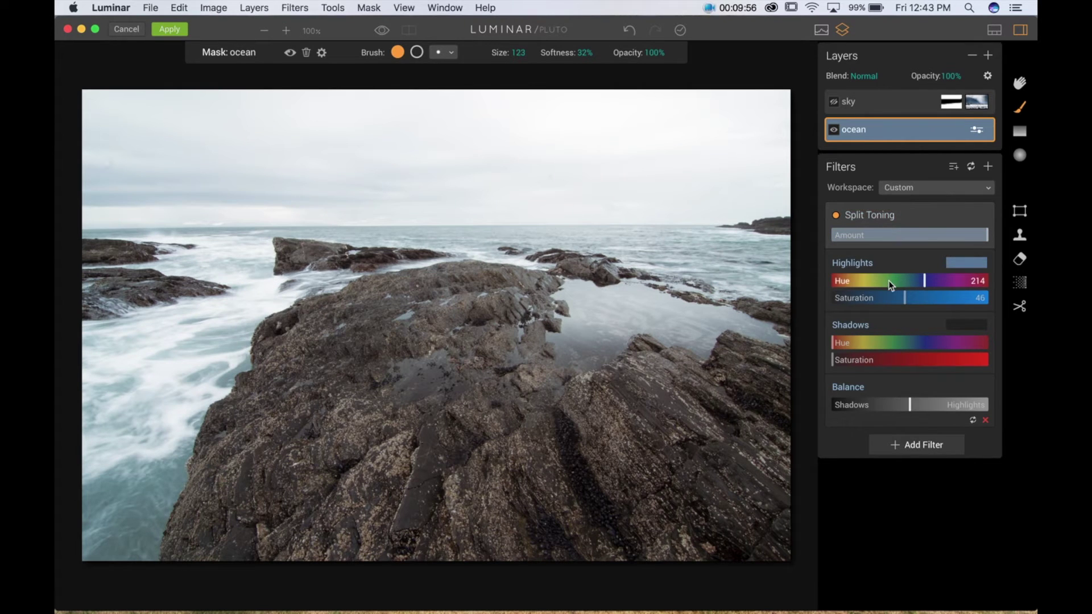
pyautogui.moveTo(905, 300)
pyautogui.mouseDown()
pyautogui.moveTo(925, 296)
pyautogui.moveTo(859, 300)
pyautogui.moveTo(901, 302)
pyautogui.mouseUp()
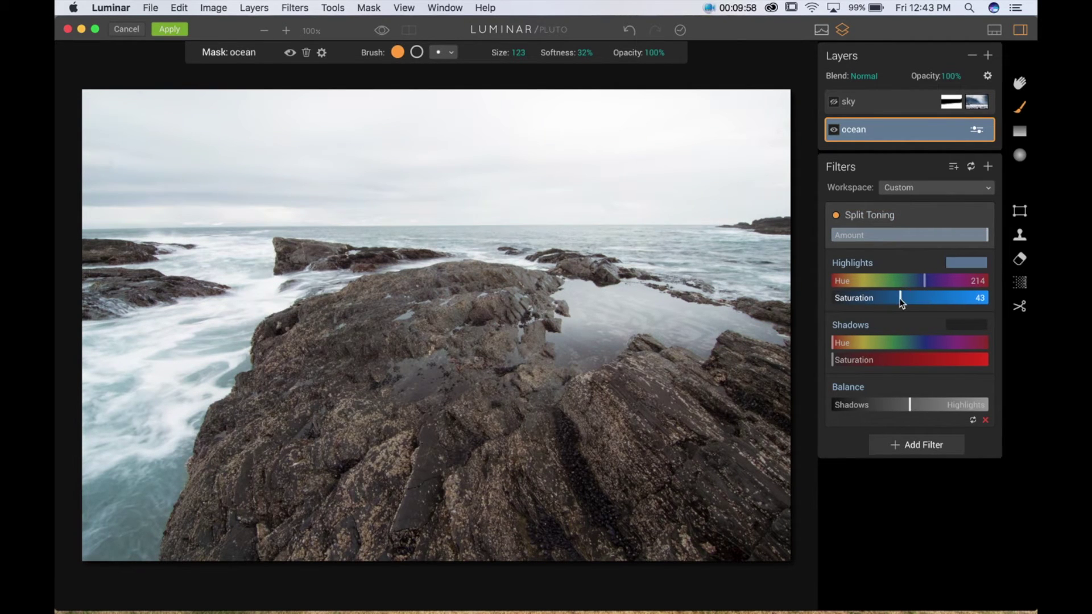
pyautogui.moveTo(907, 299); pyautogui.dragTo(910, 299)
pyautogui.moveTo(843, 340); pyautogui.dragTo(929, 344)
pyautogui.moveTo(832, 359); pyautogui.dragTo(879, 358)
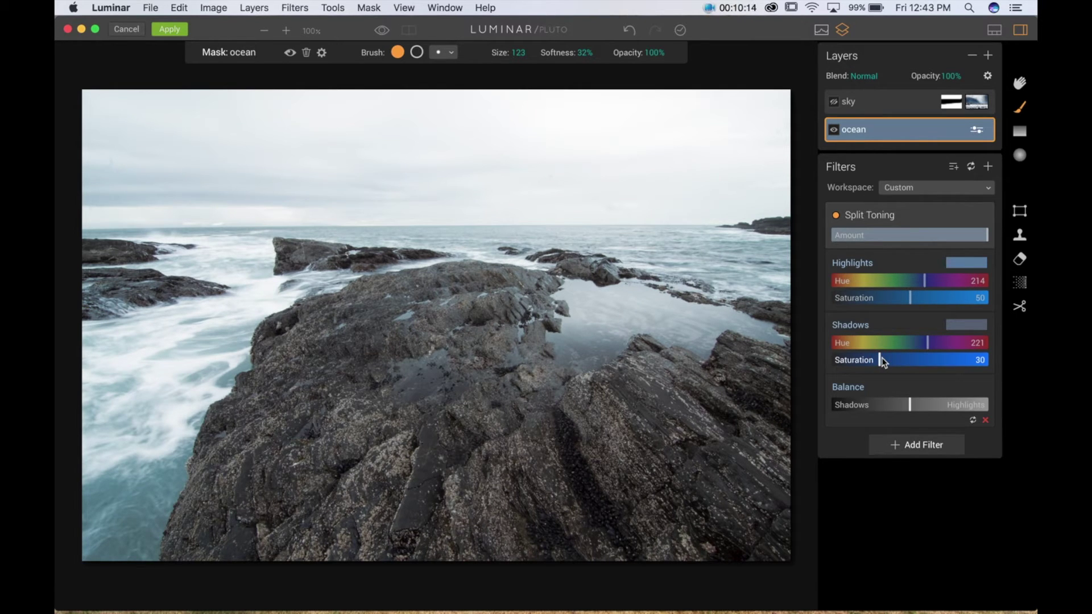
# Add a new adjustment layer above the sky layer without choosing a filter for it yet
pyautogui.click(884, 104)
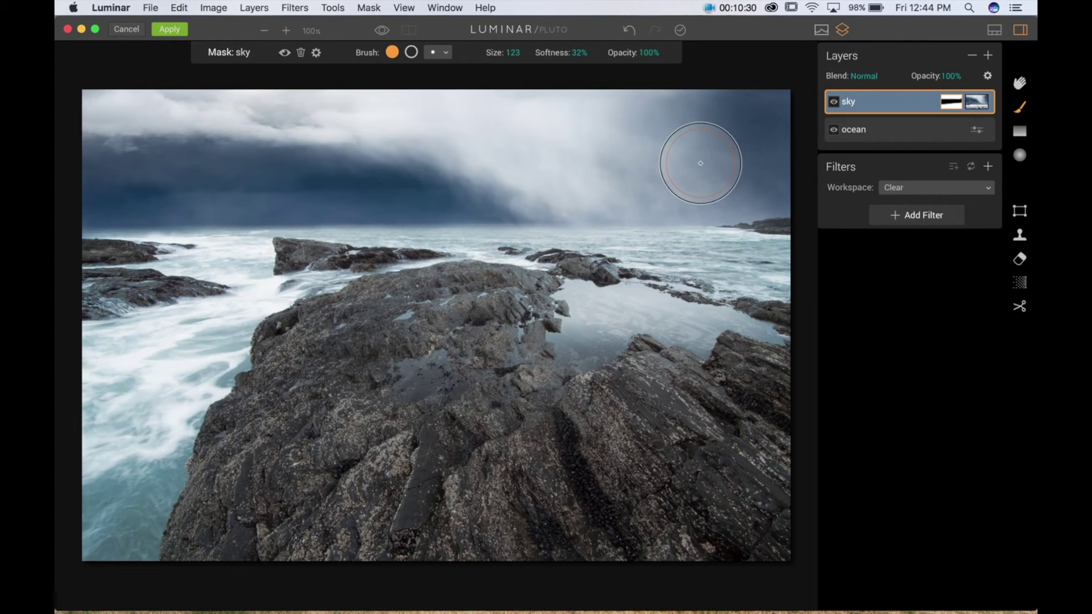
pyautogui.click(989, 56)
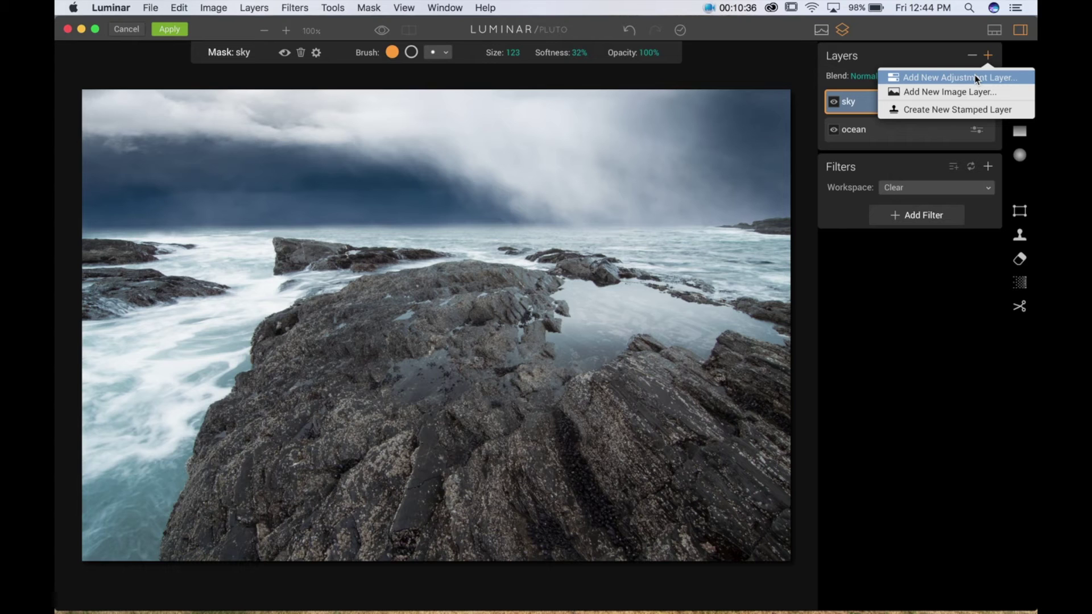
pyautogui.click(978, 78)
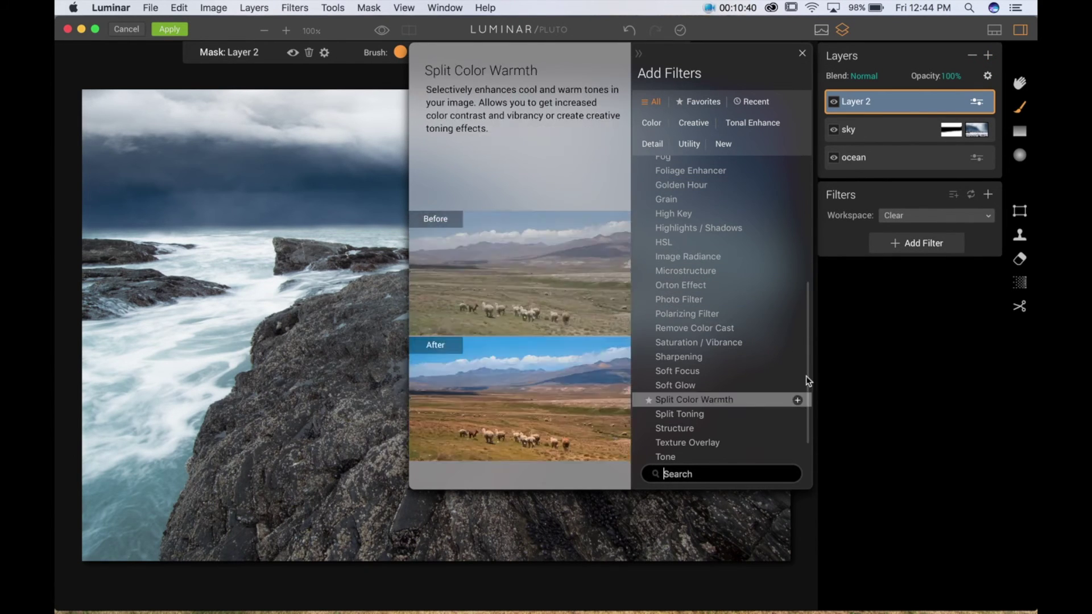
pyautogui.click(889, 340)
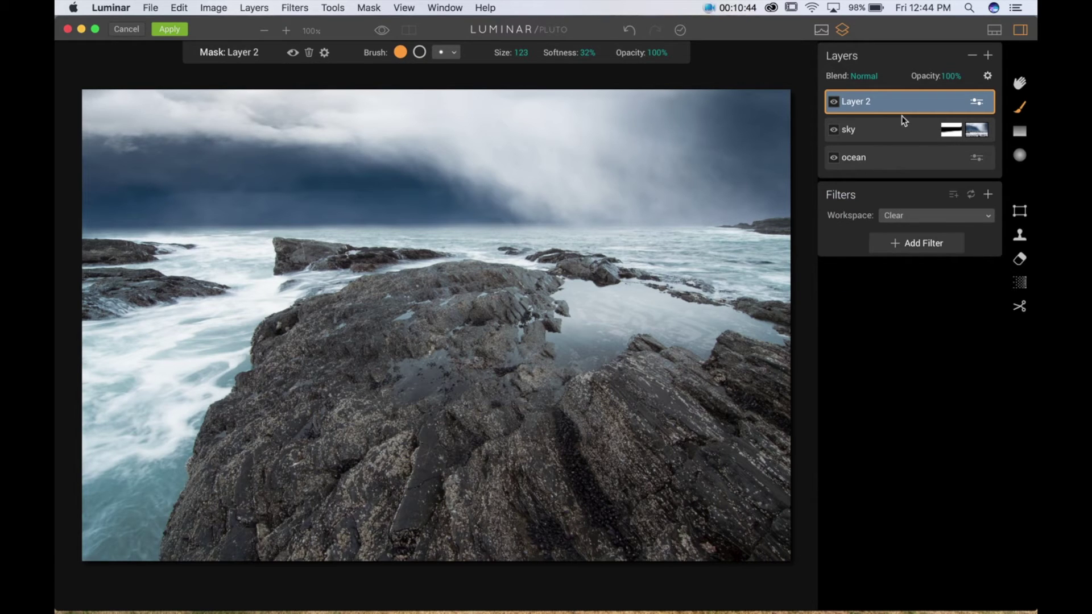
# Apply the Green Cloudy Boost preset to the new adjustment layer
pyautogui.click(993, 32)
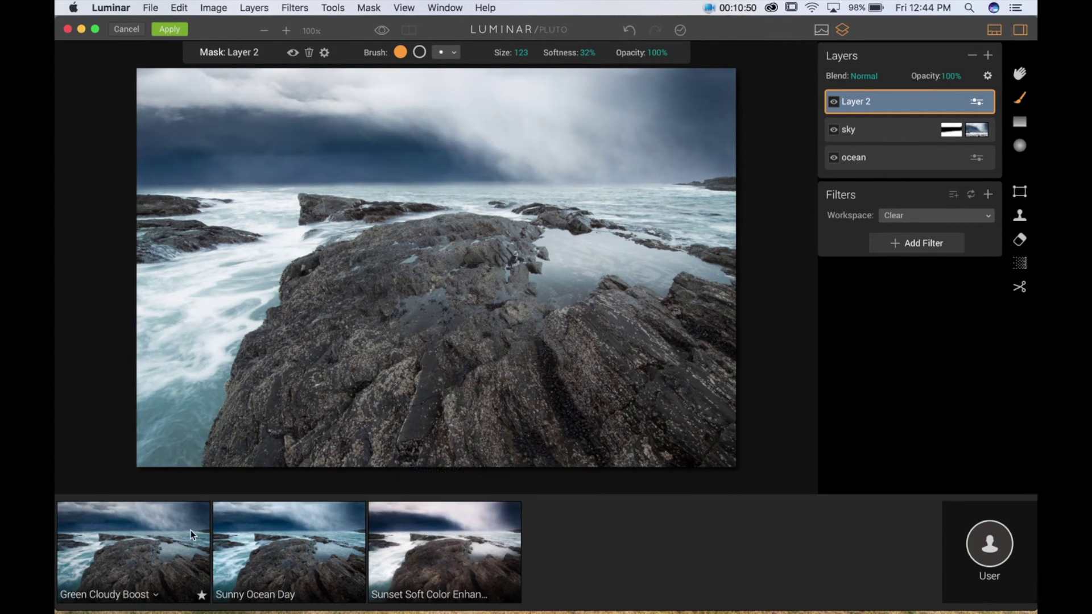
pyautogui.click(157, 541)
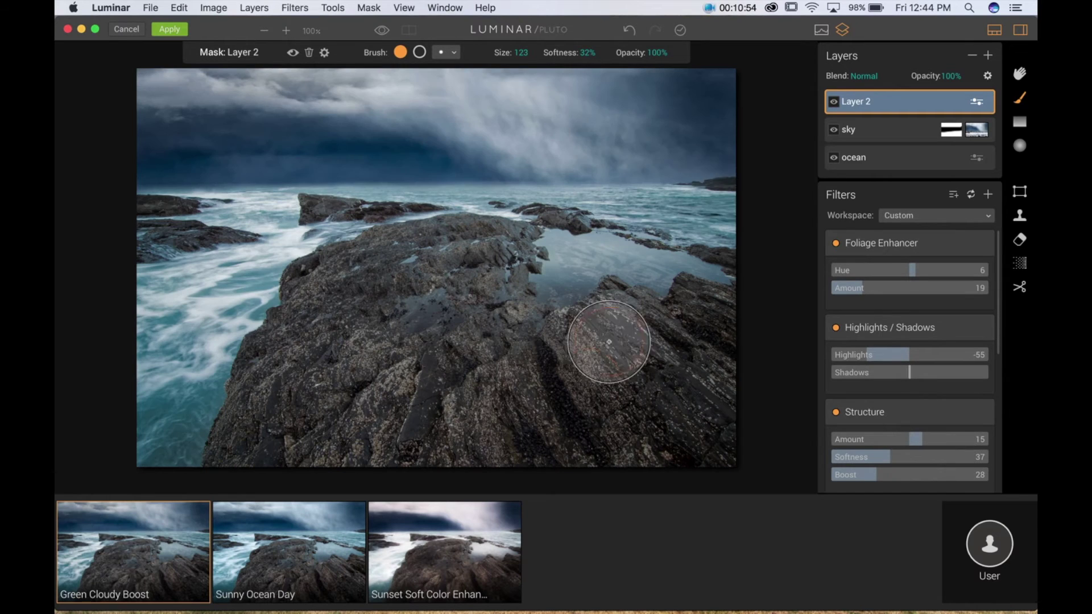
pyautogui.click(997, 30)
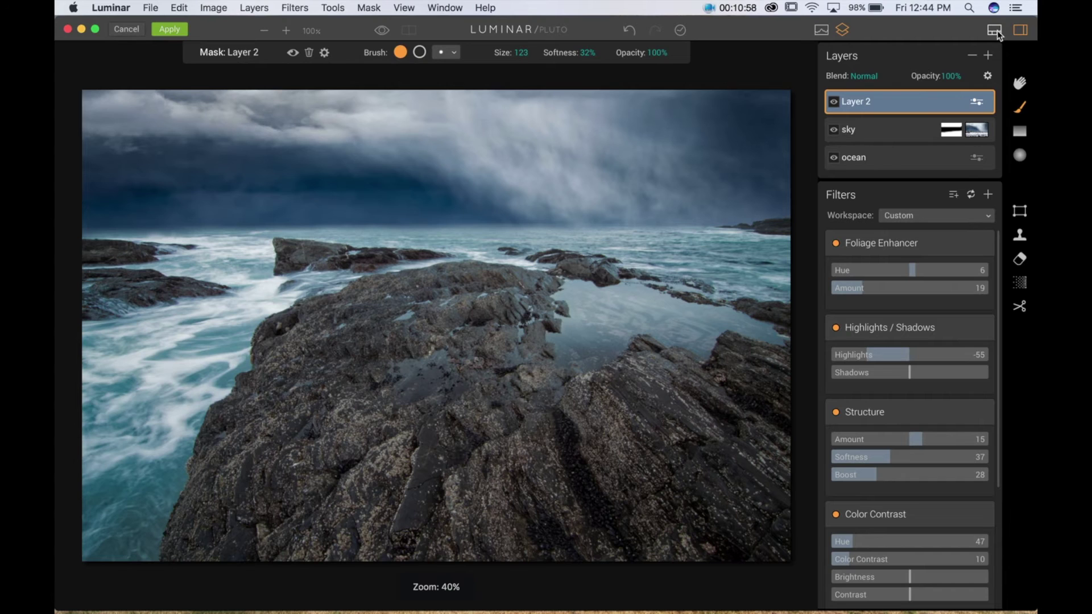
# Remove the Foliage Enhancer and Vignette filters from the adjustment layer
pyautogui.moveTo(988, 307)
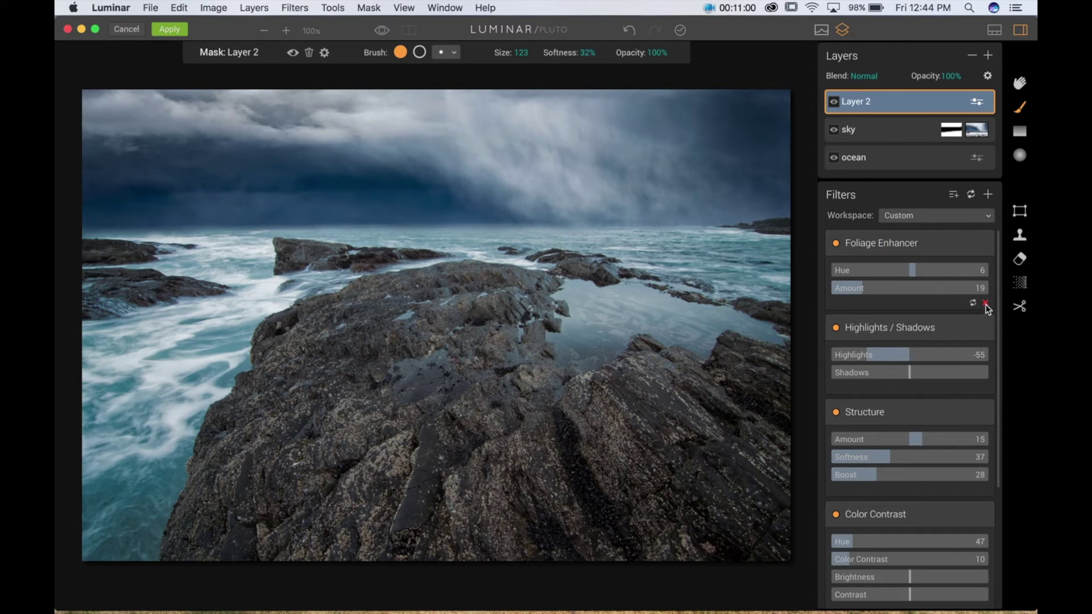
pyautogui.click(985, 304)
pyautogui.scroll(-3, 984, 304)
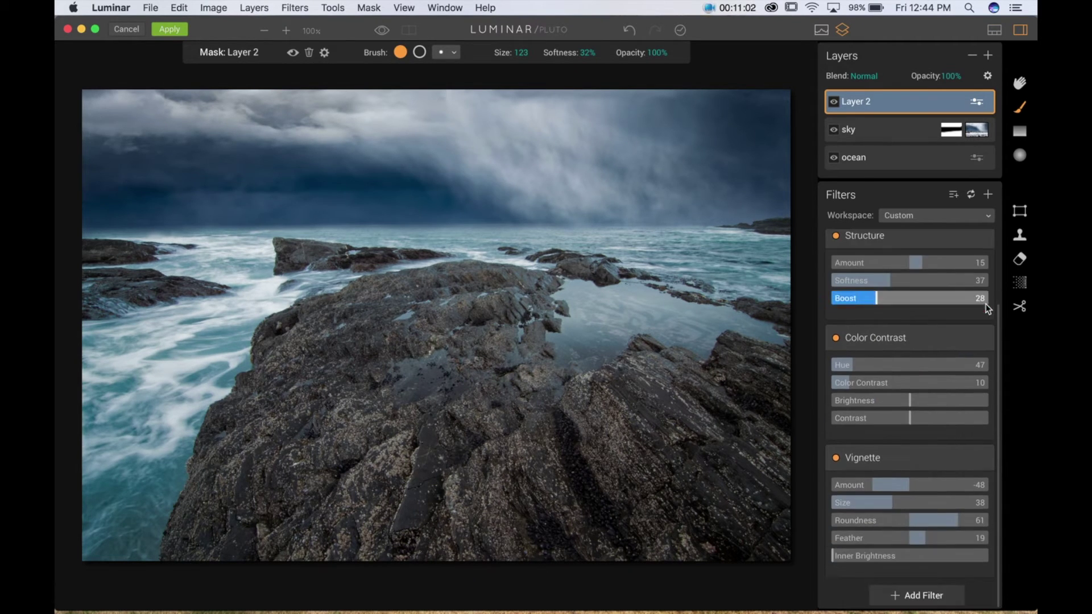
pyautogui.click(985, 570)
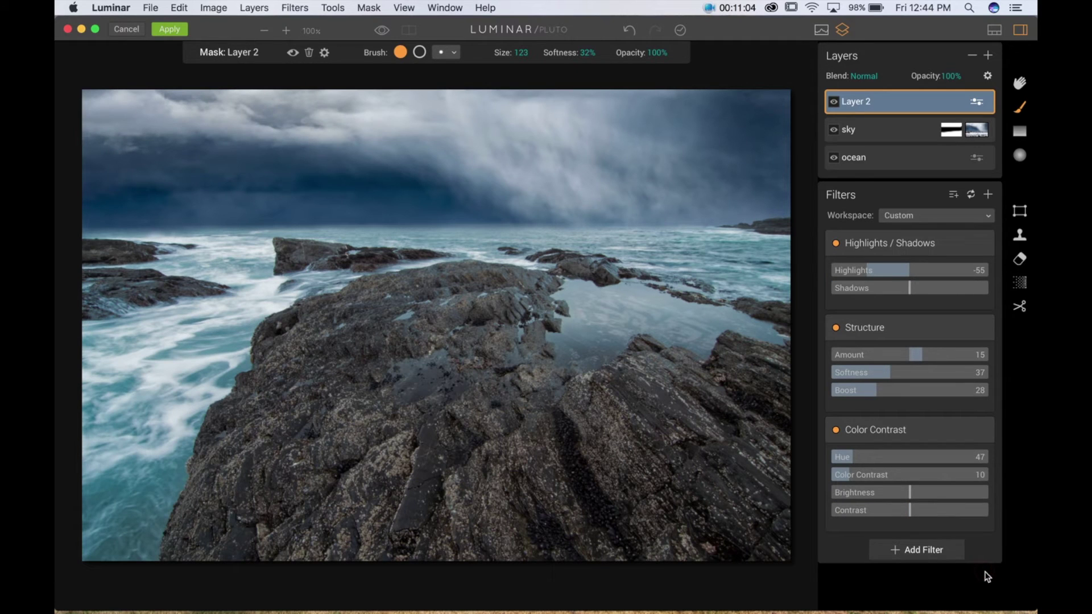
# Set Highlights to -51 in the adjustment layer's Highlights / Shadows filter
pyautogui.moveTo(953, 240)
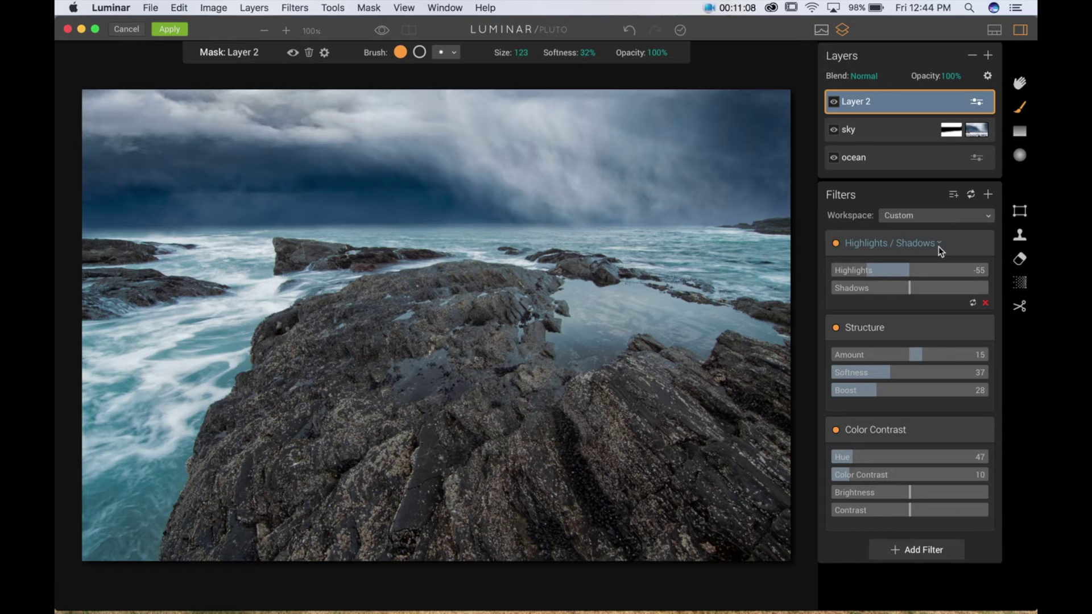
pyautogui.moveTo(916, 316)
pyautogui.moveTo(889, 434)
pyautogui.moveTo(860, 305)
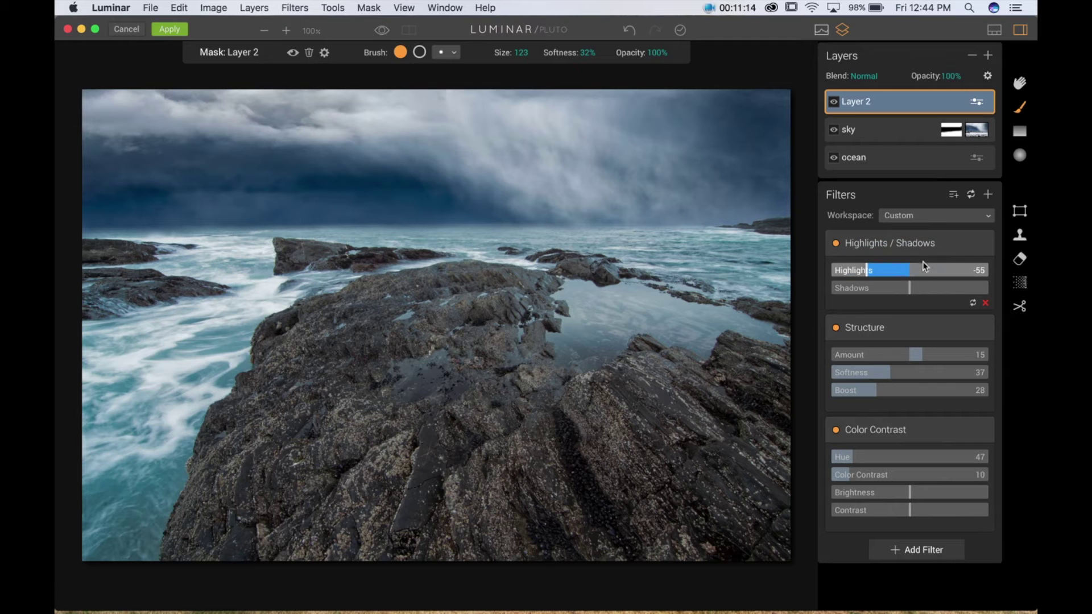
pyautogui.moveTo(880, 270)
pyautogui.mouseDown()
pyautogui.moveTo(860, 271)
pyautogui.moveTo(871, 271)
pyautogui.mouseUp()
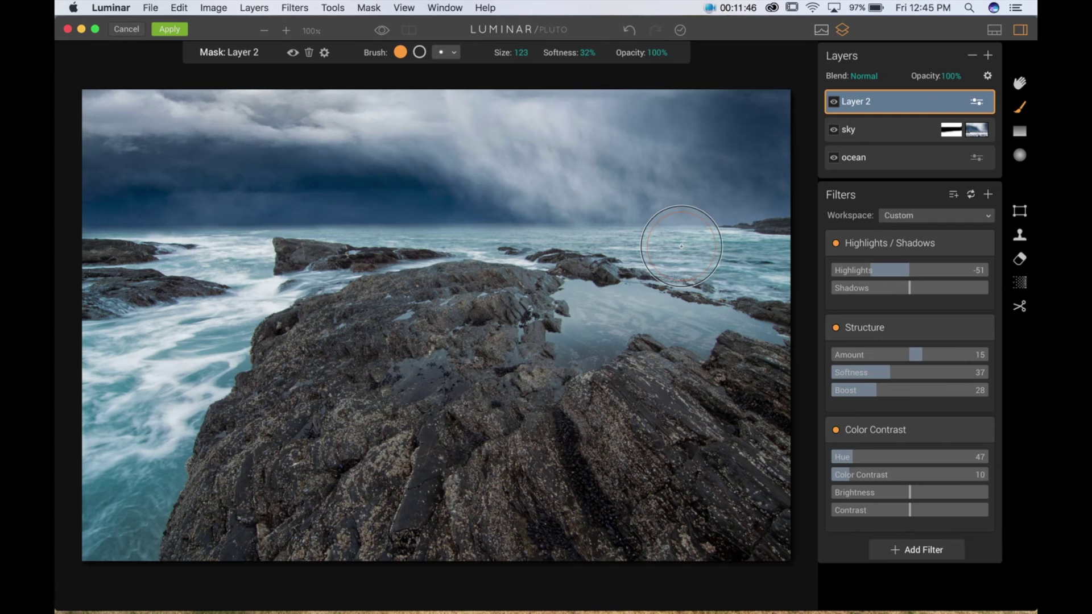
# Set the ocean layer's Split Toning shadows to hue 227 and saturation 38
pyautogui.click(902, 158)
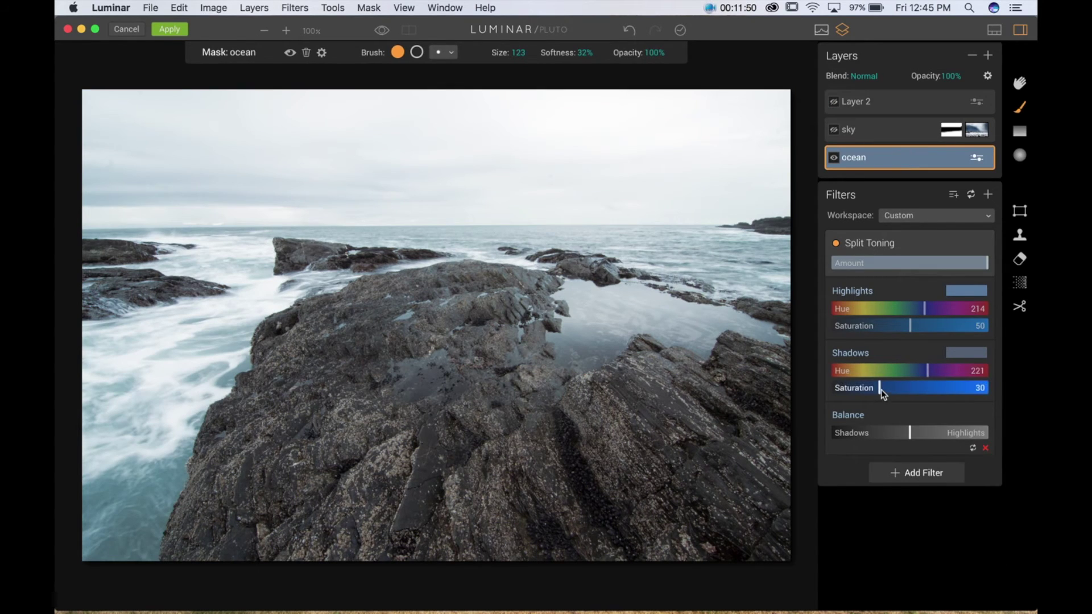
pyautogui.click(928, 369)
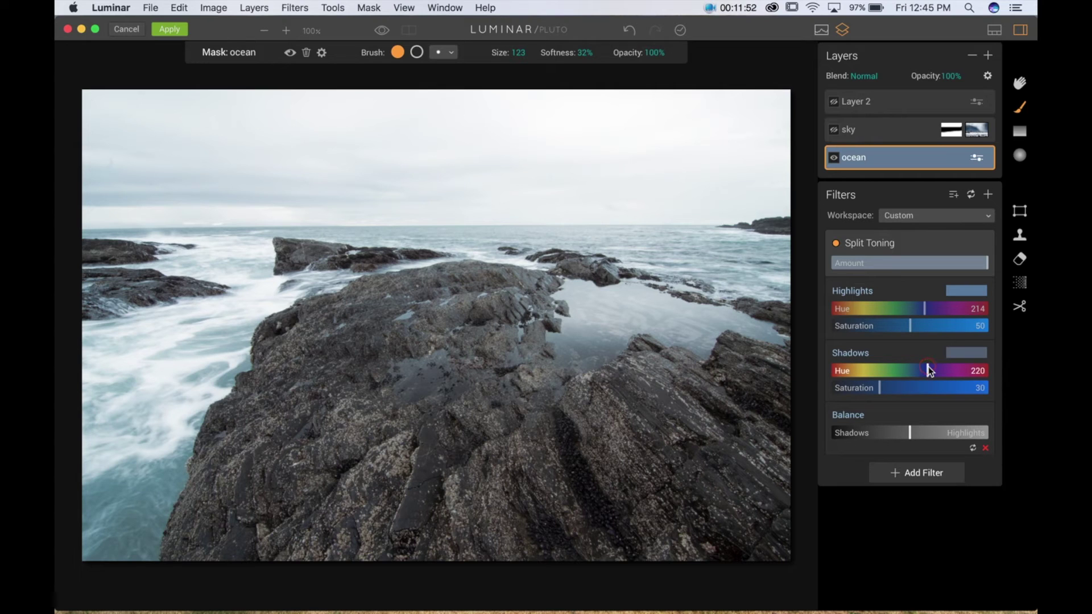
pyautogui.click(931, 370)
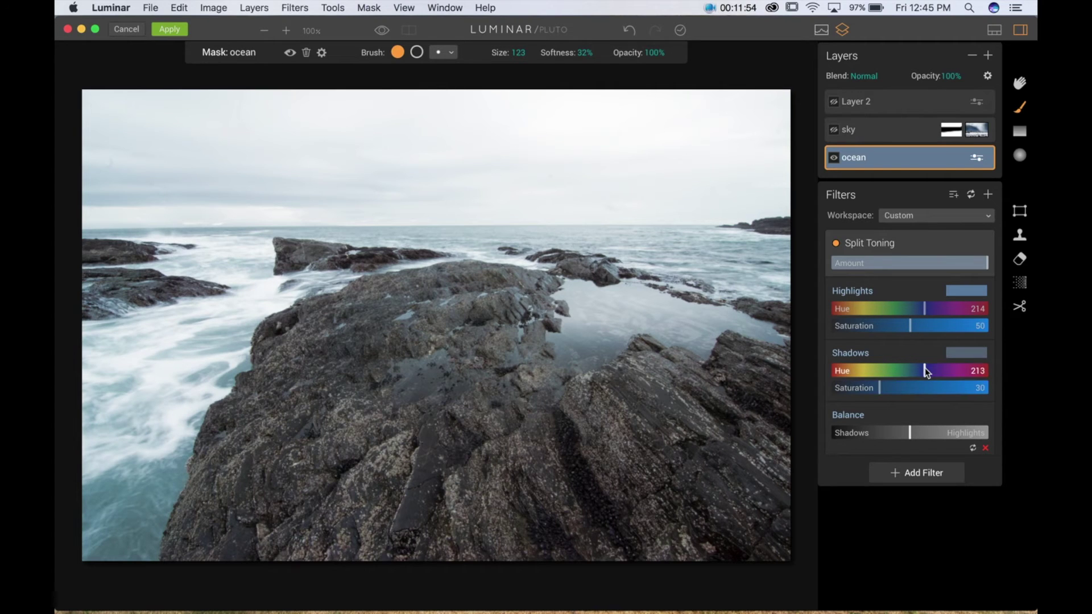
pyautogui.moveTo(930, 368); pyautogui.dragTo(931, 369)
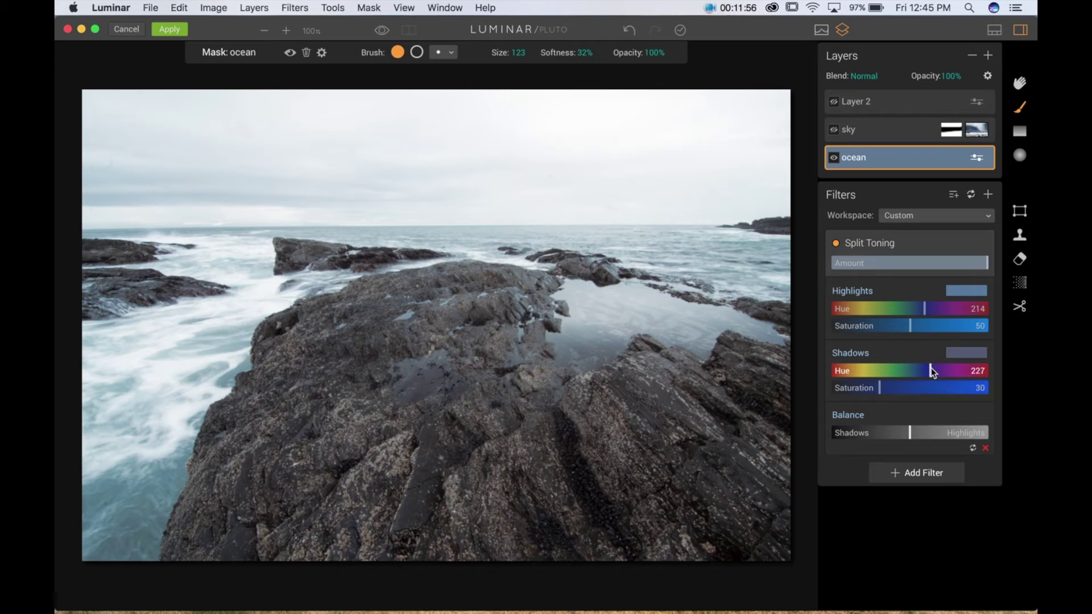
pyautogui.moveTo(876, 389)
pyautogui.mouseDown()
pyautogui.moveTo(898, 389)
pyautogui.moveTo(863, 387)
pyautogui.moveTo(893, 384)
pyautogui.mouseUp()
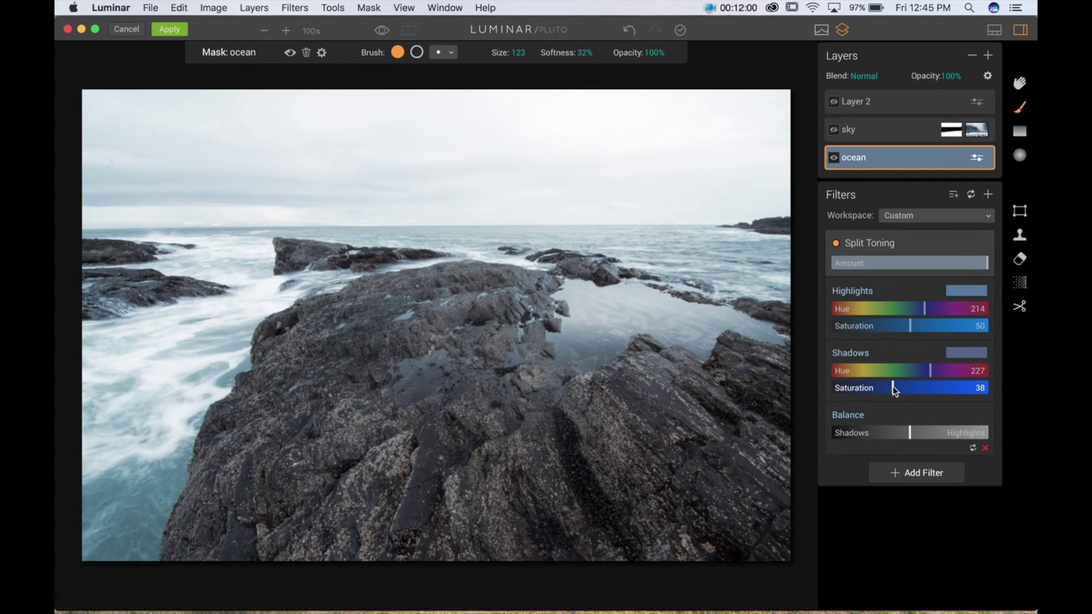
# Set the hue of the ocean layer's Split Toning highlights to 232
pyautogui.click(916, 108)
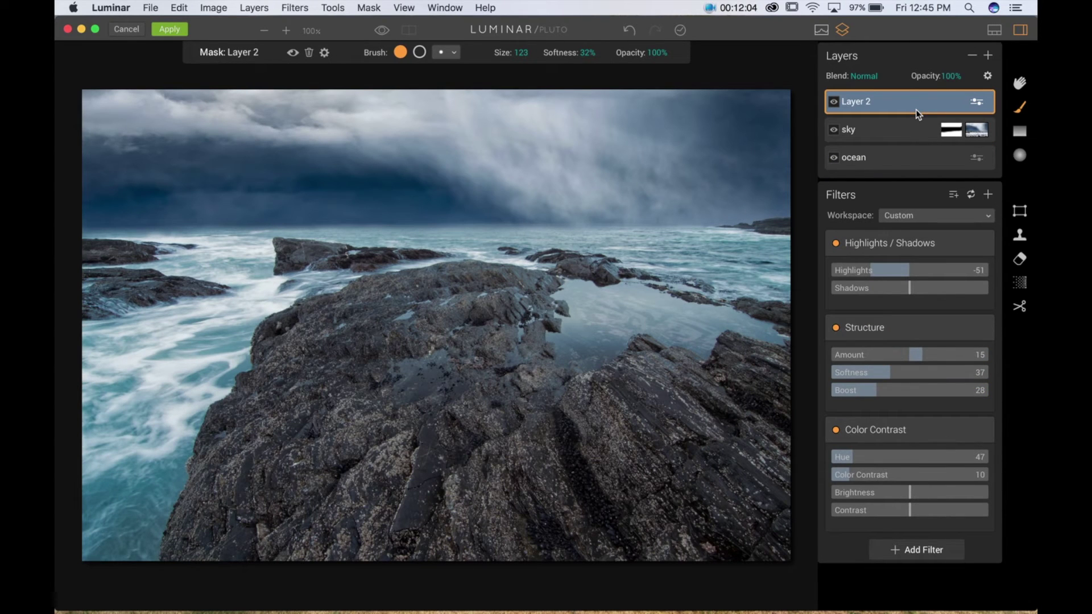
pyautogui.click(909, 158)
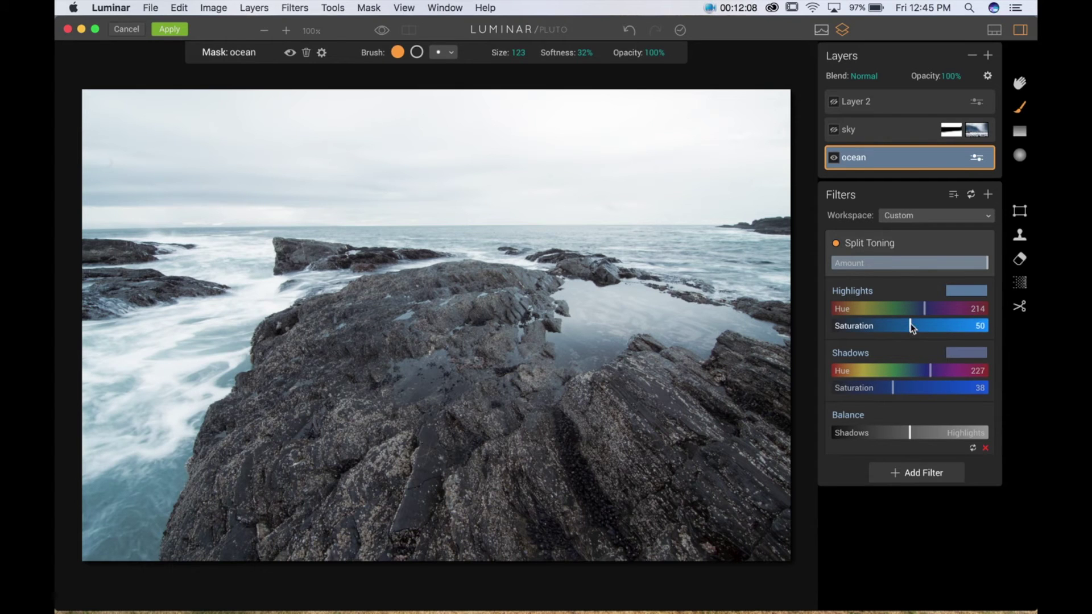
pyautogui.moveTo(924, 311); pyautogui.dragTo(933, 305)
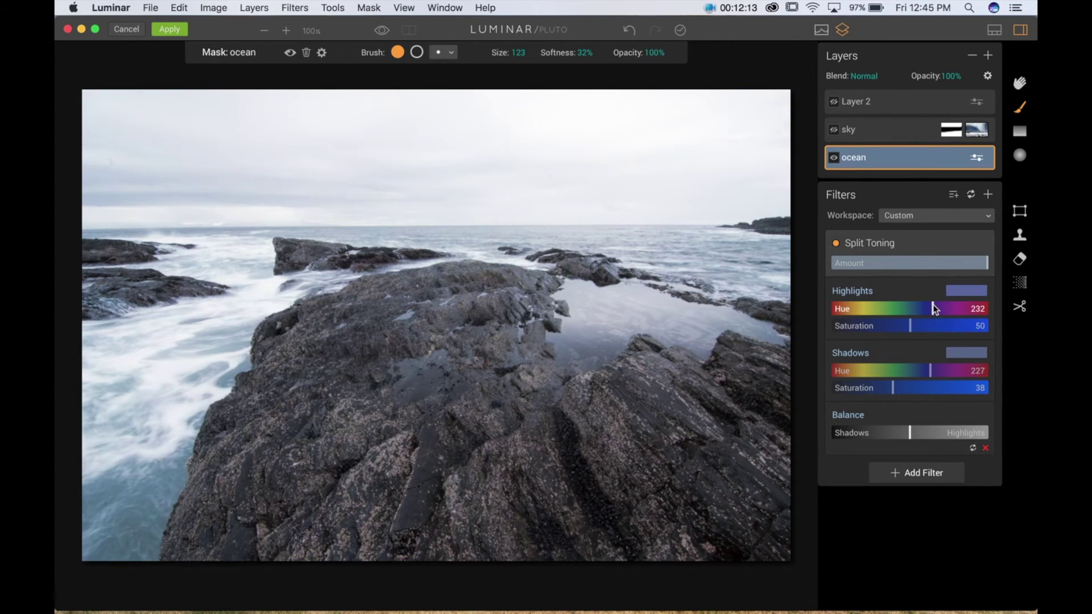
# Rename the adjustment layer above the sky layer as color
pyautogui.click(913, 100)
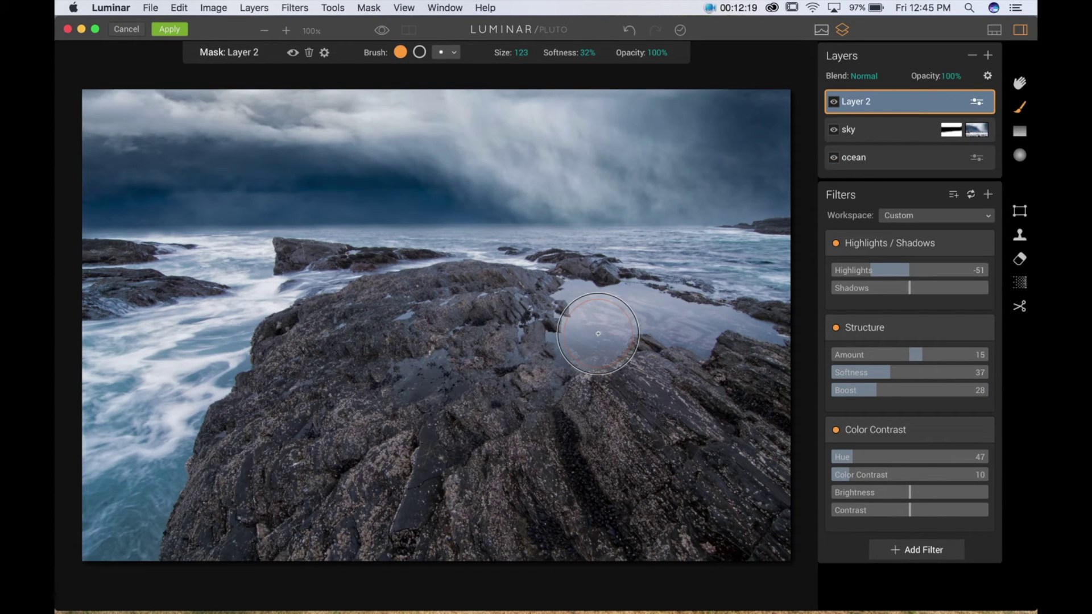
pyautogui.rightClick(892, 104)
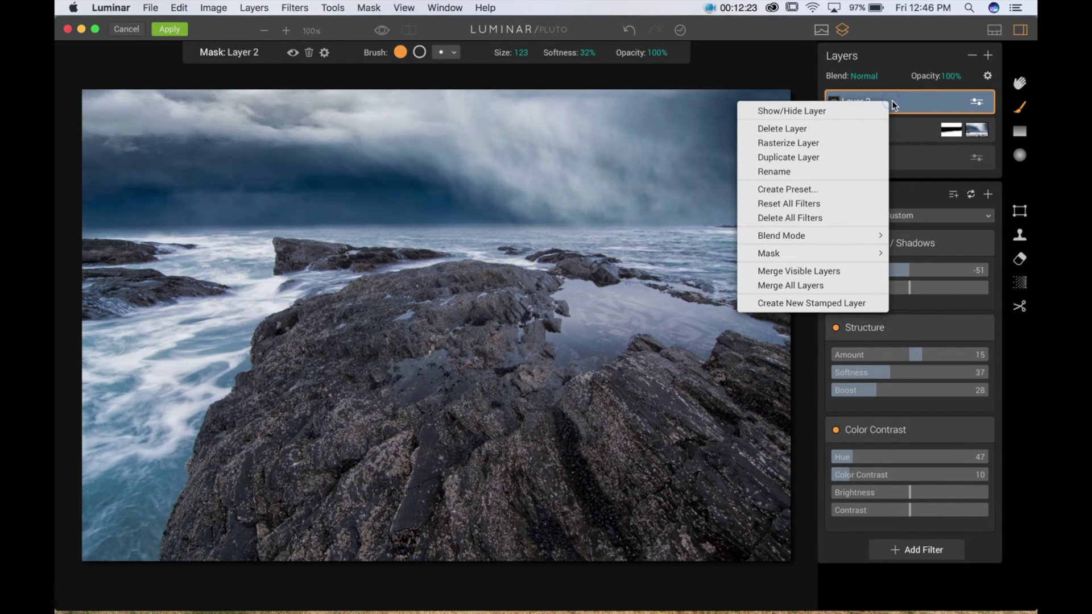
pyautogui.moveTo(843, 237)
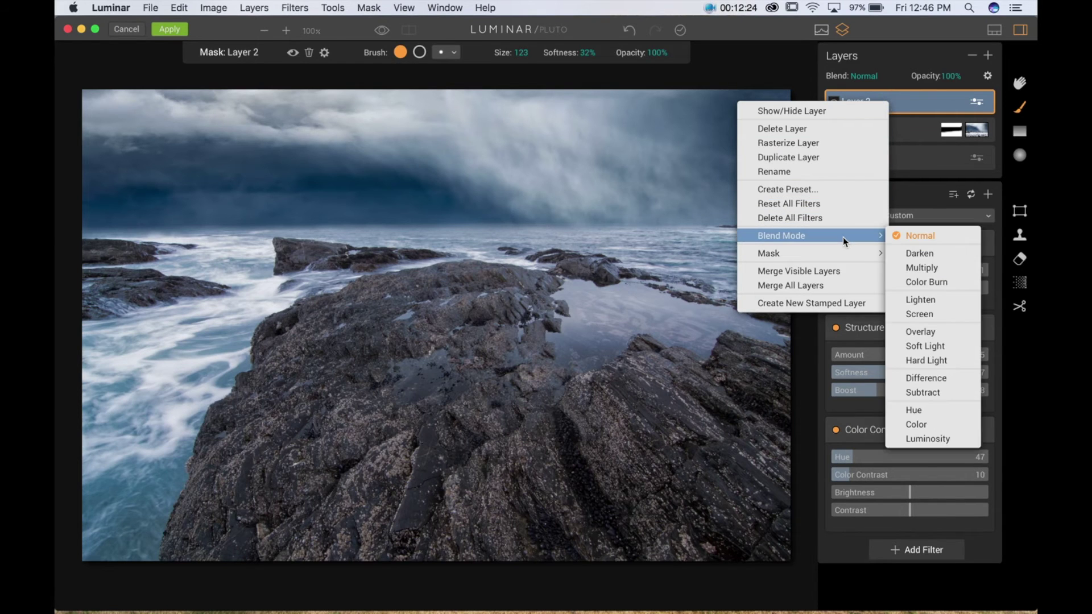
pyautogui.click(847, 173)
pyautogui.write('color')
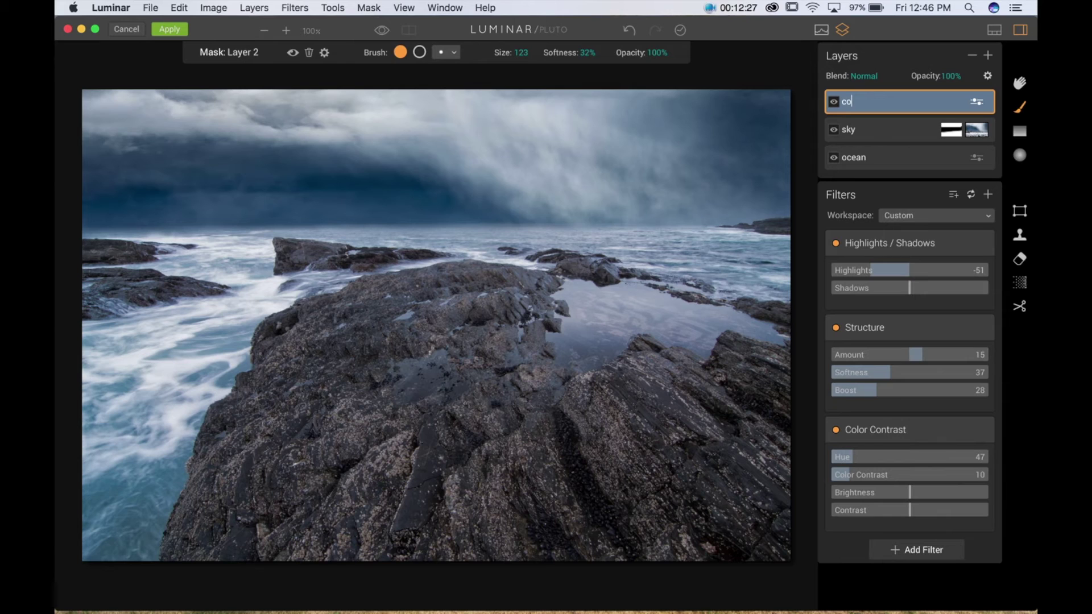
pyautogui.press('Return')
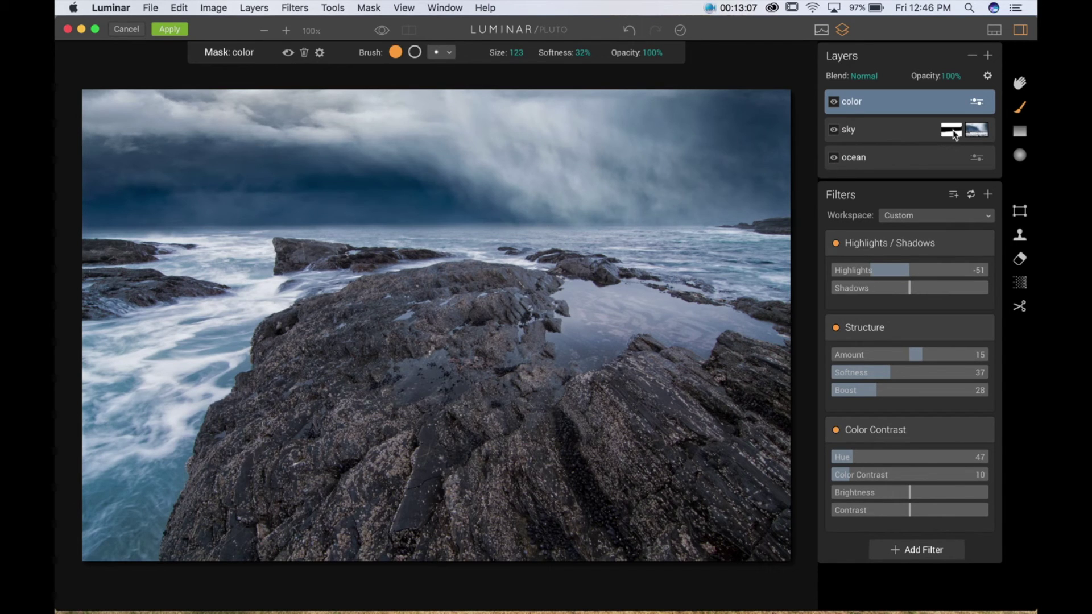
# Add a new adjustment layer above the color layer and give it a Vignette filter
pyautogui.click(887, 130)
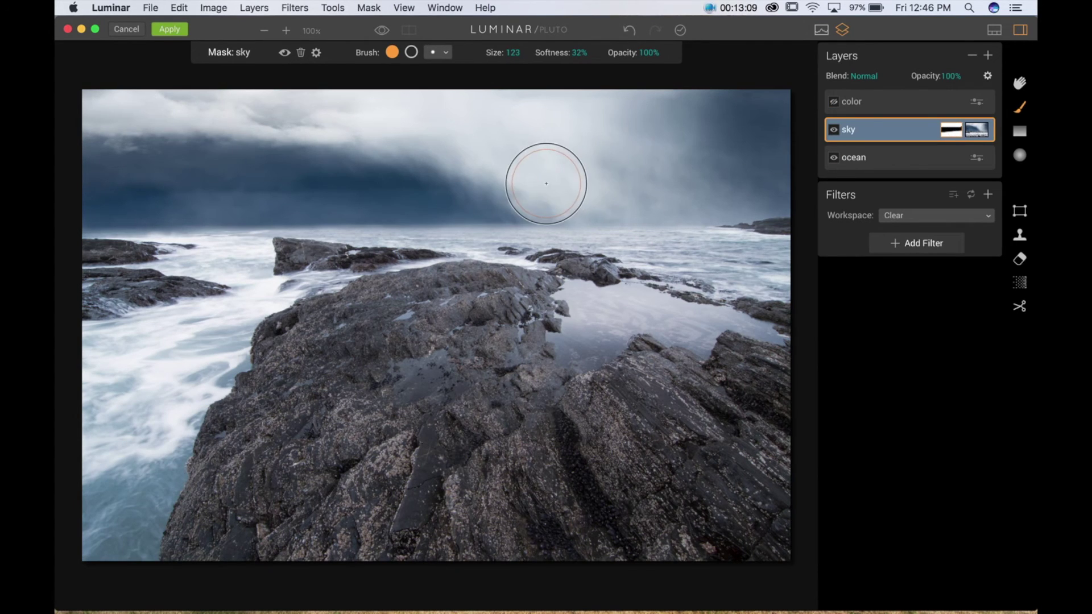
pyautogui.click(882, 101)
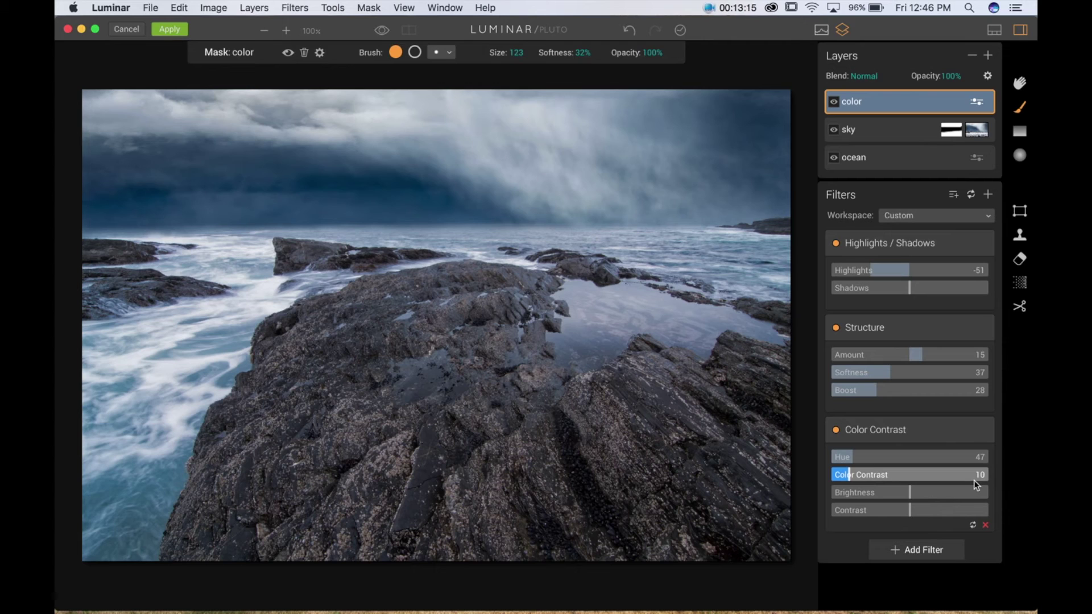
pyautogui.click(988, 57)
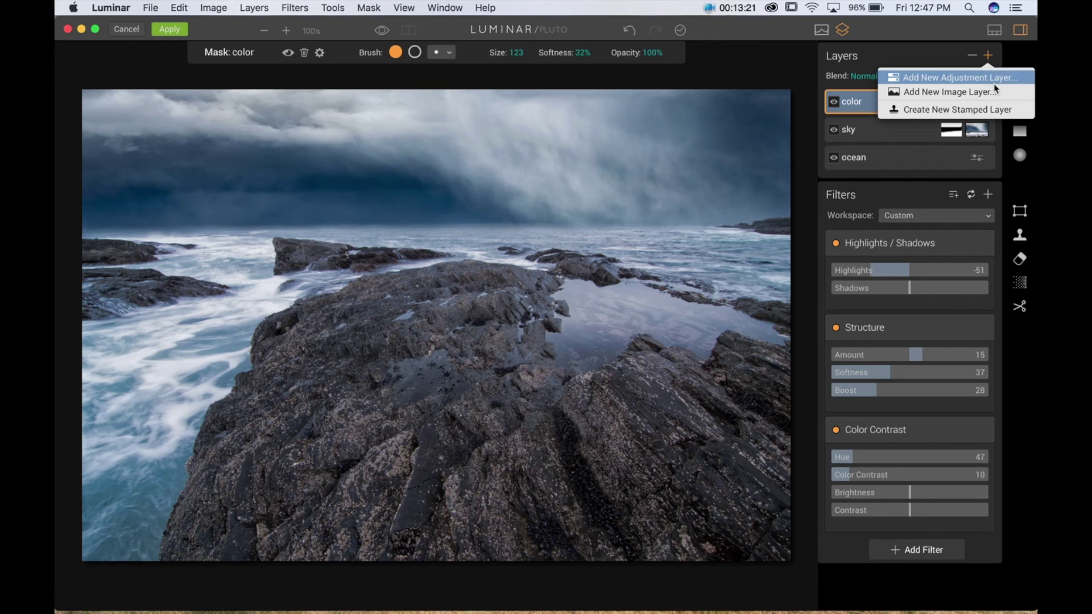
pyautogui.click(994, 82)
pyautogui.scroll(-2, 699, 339)
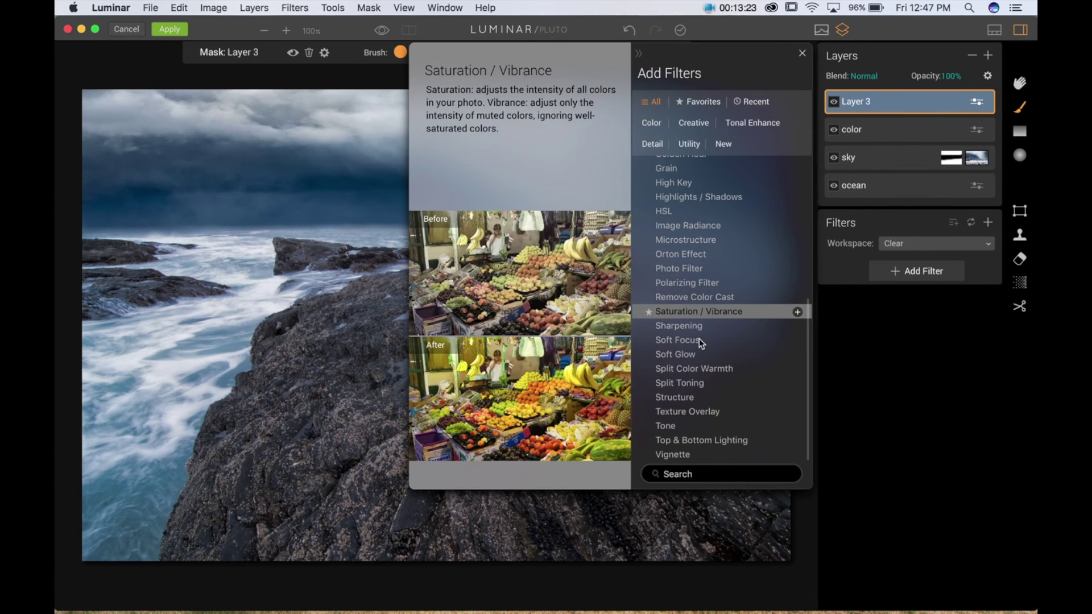
pyautogui.click(688, 454)
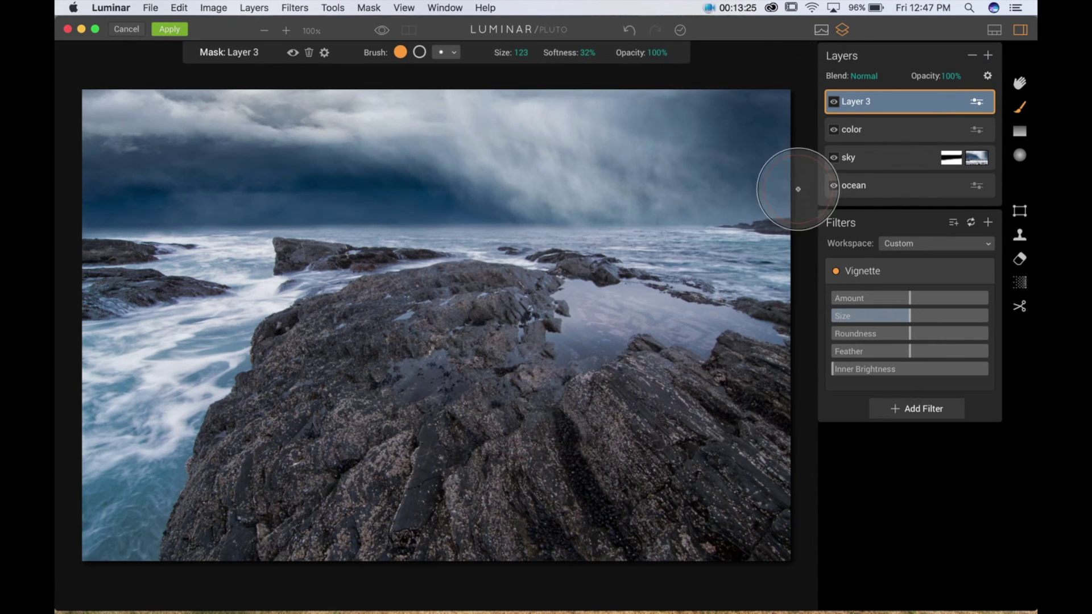
# Rename the new adjustment layer as vignette
pyautogui.rightClick(905, 108)
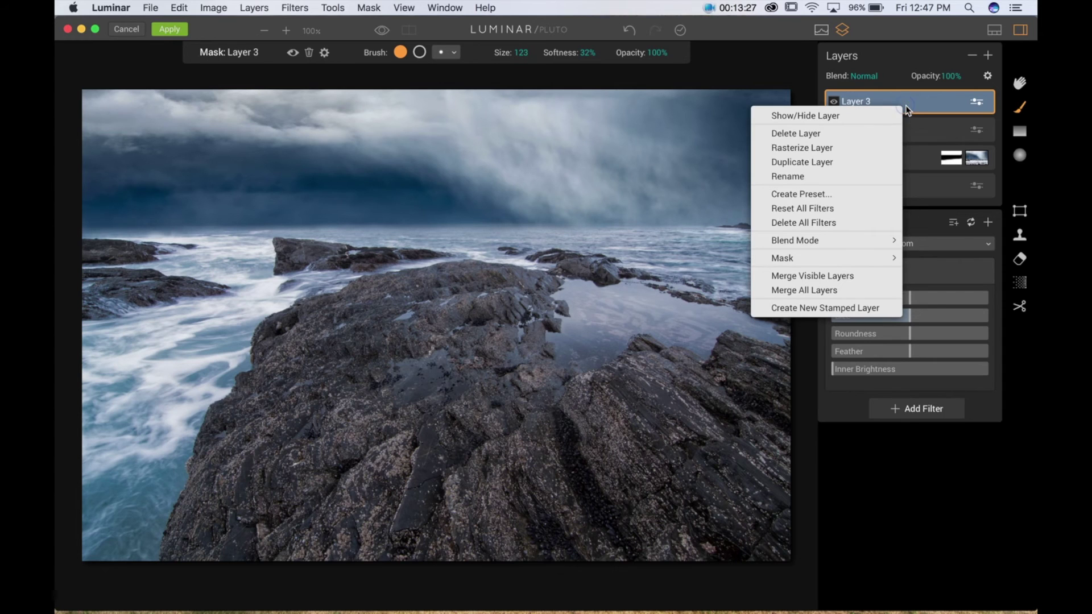
pyautogui.click(870, 176)
pyautogui.write('vignette')
pyautogui.press('Return')
# Set the Vignette filter to Amount -35, Size 44, Roundness -29, Feather -20 and Inner Brightness 6, and compare the image with and without it
pyautogui.click(907, 299)
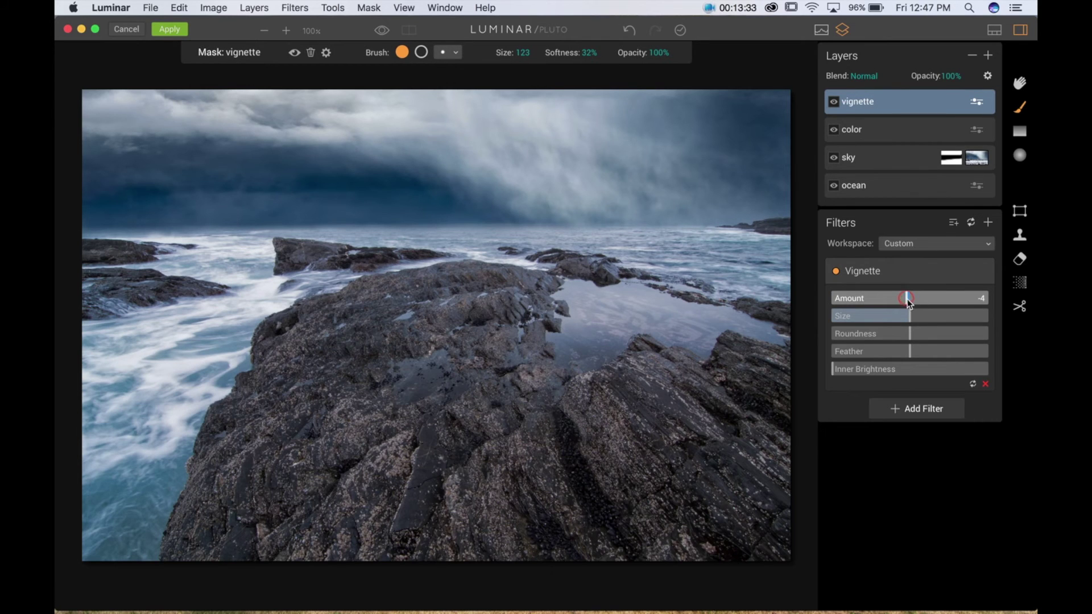
pyautogui.moveTo(906, 300); pyautogui.dragTo(775, 295)
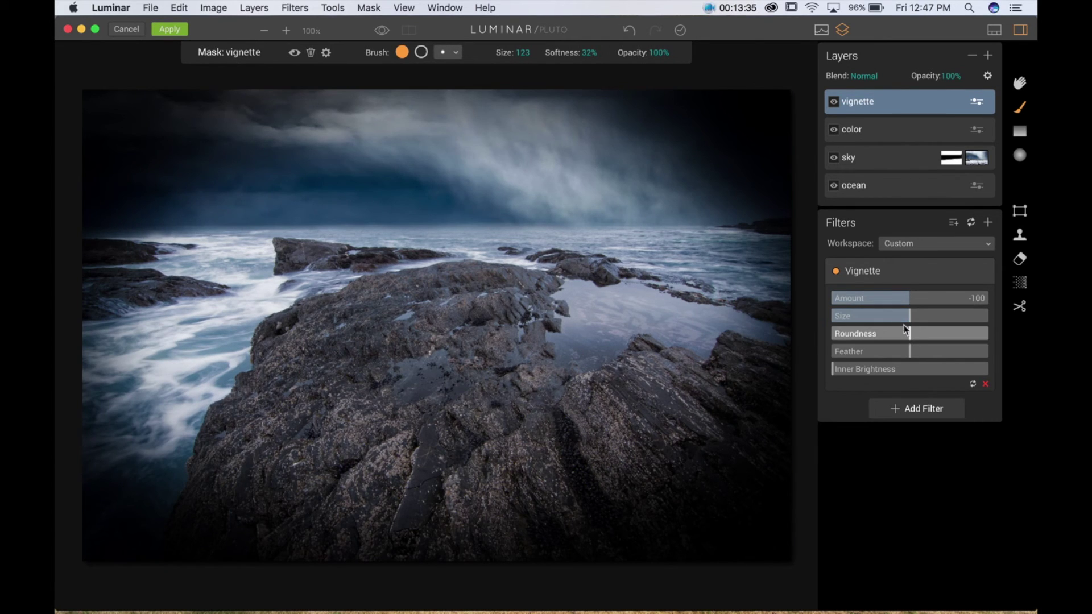
pyautogui.moveTo(909, 317); pyautogui.dragTo(843, 368)
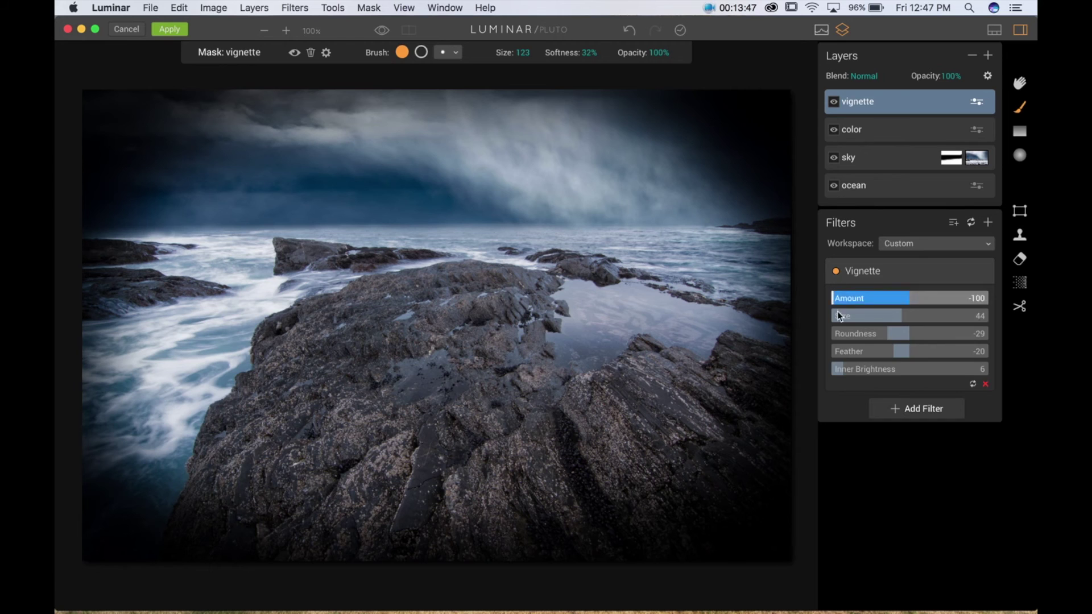
pyautogui.moveTo(834, 296); pyautogui.dragTo(884, 298)
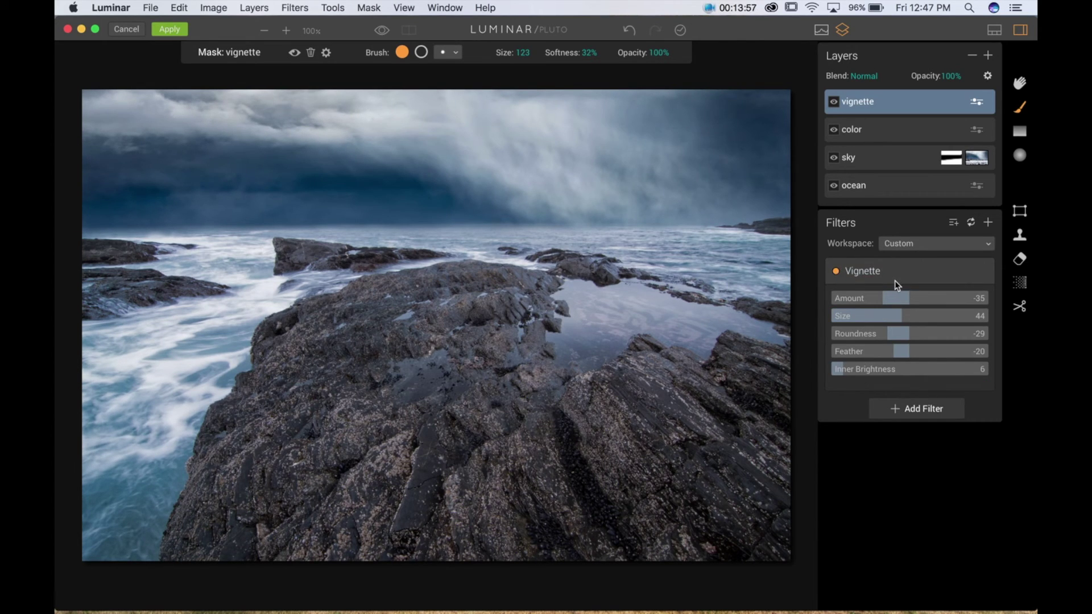
pyautogui.click(836, 272)
pyautogui.click(836, 272)
pyautogui.click(835, 272)
pyautogui.click(835, 271)
# Add a Soft Focus filter to the vignette layer with type Soft Focus #2 and Amount 20
pyautogui.click(897, 408)
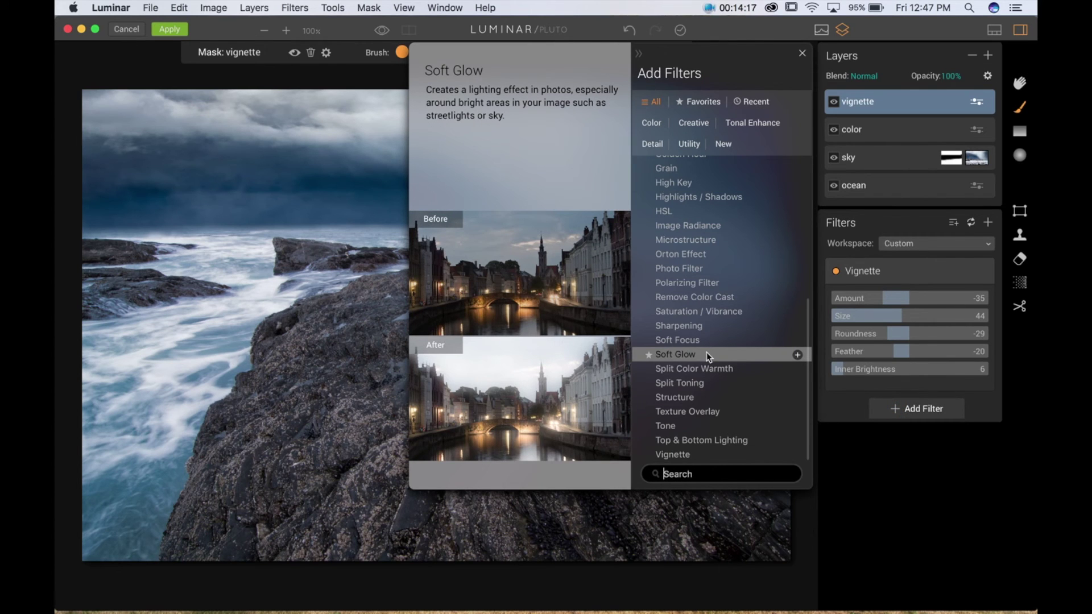
pyautogui.click(738, 340)
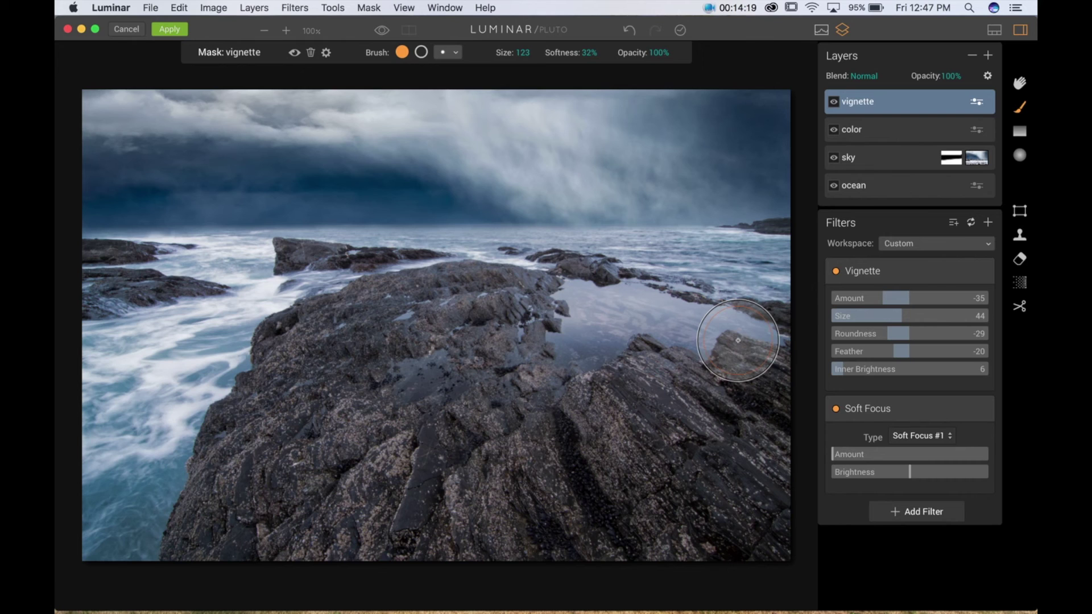
pyautogui.click(940, 437)
pyautogui.click(933, 446)
pyautogui.moveTo(836, 454); pyautogui.dragTo(971, 455)
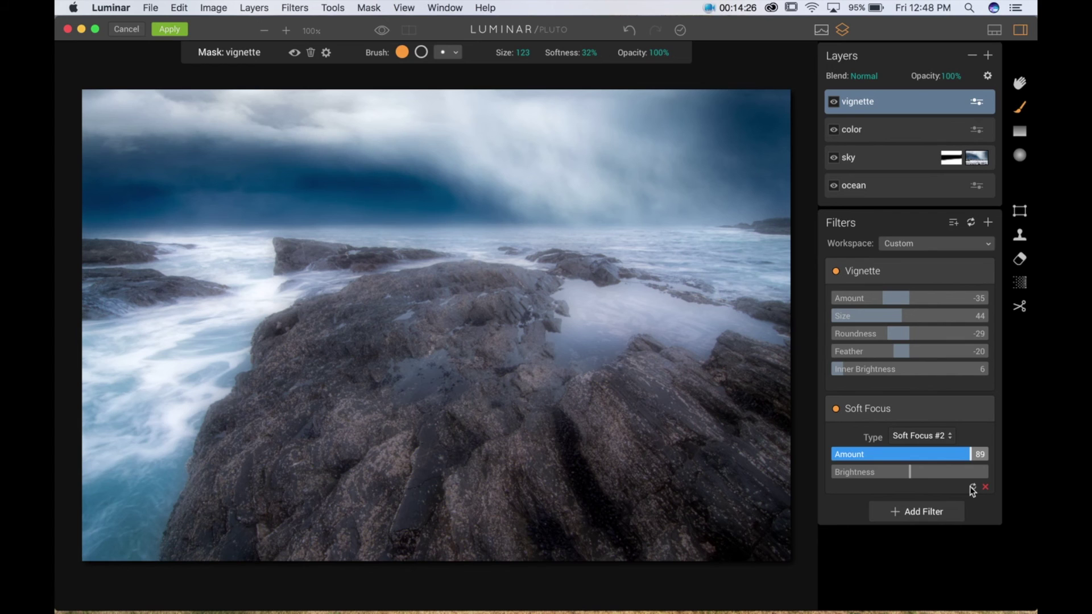
pyautogui.moveTo(884, 455); pyautogui.dragTo(848, 455)
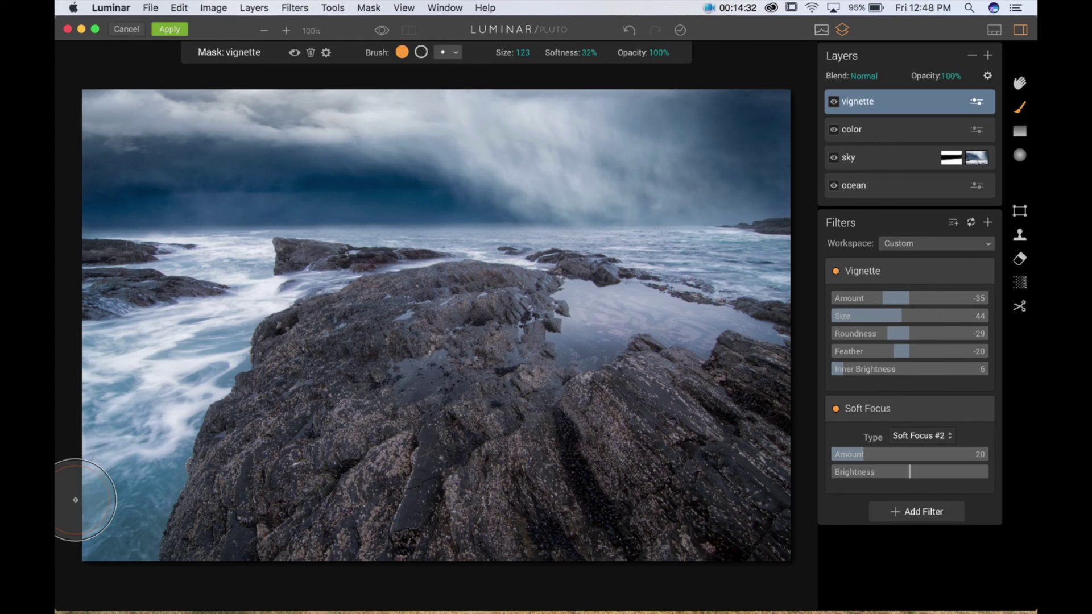
# Compare the image with and without Soft Focus and reduce the filter's Amount to 15
pyautogui.click(836, 409)
pyautogui.click(836, 409)
pyautogui.click(836, 408)
pyautogui.click(835, 409)
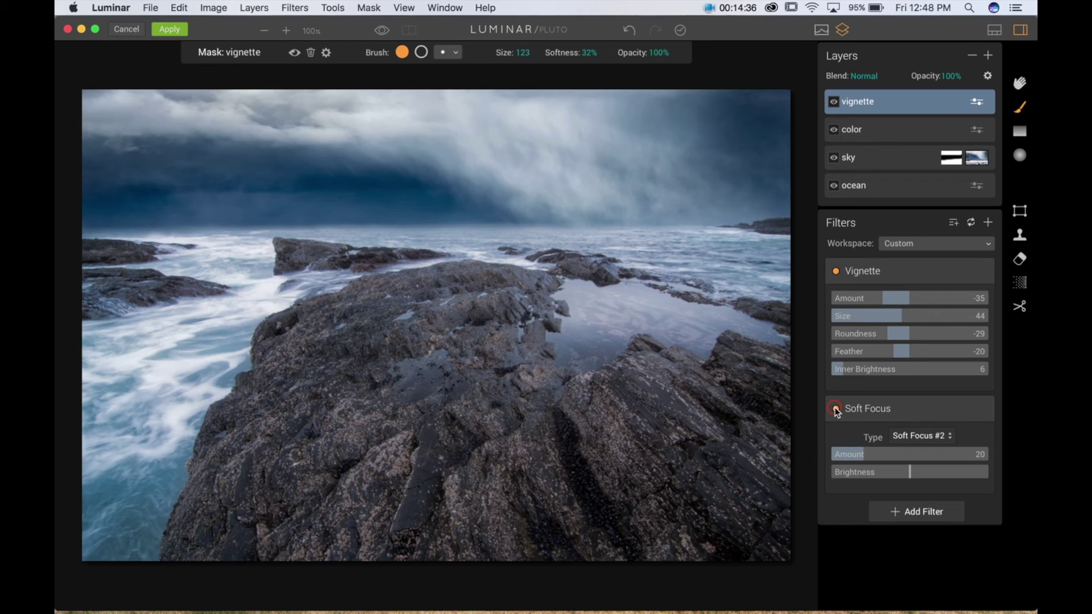
pyautogui.moveTo(864, 455); pyautogui.dragTo(859, 455)
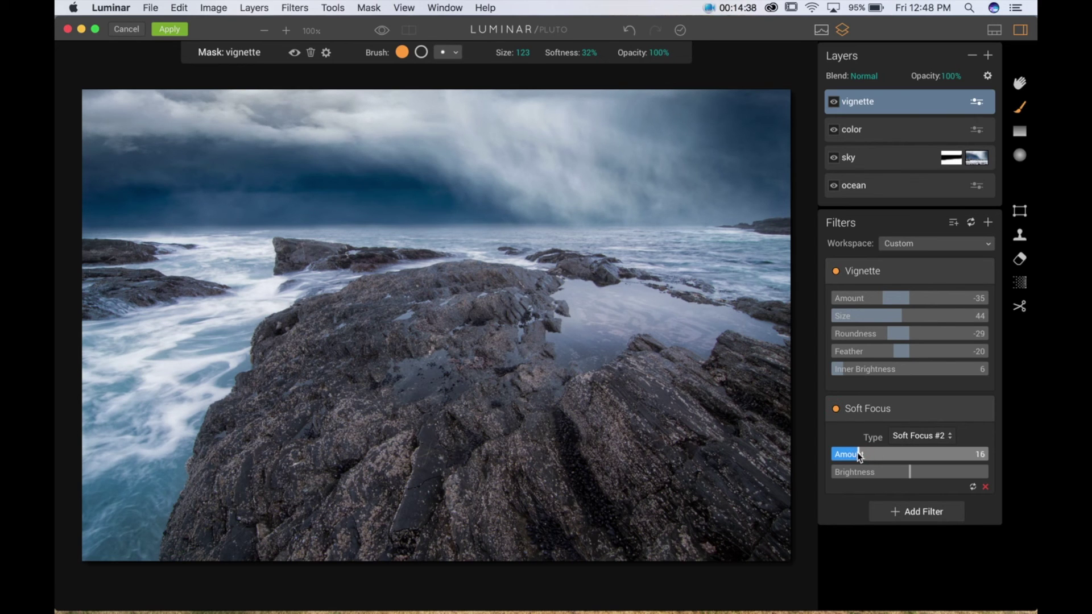
pyautogui.click(836, 408)
pyautogui.click(836, 409)
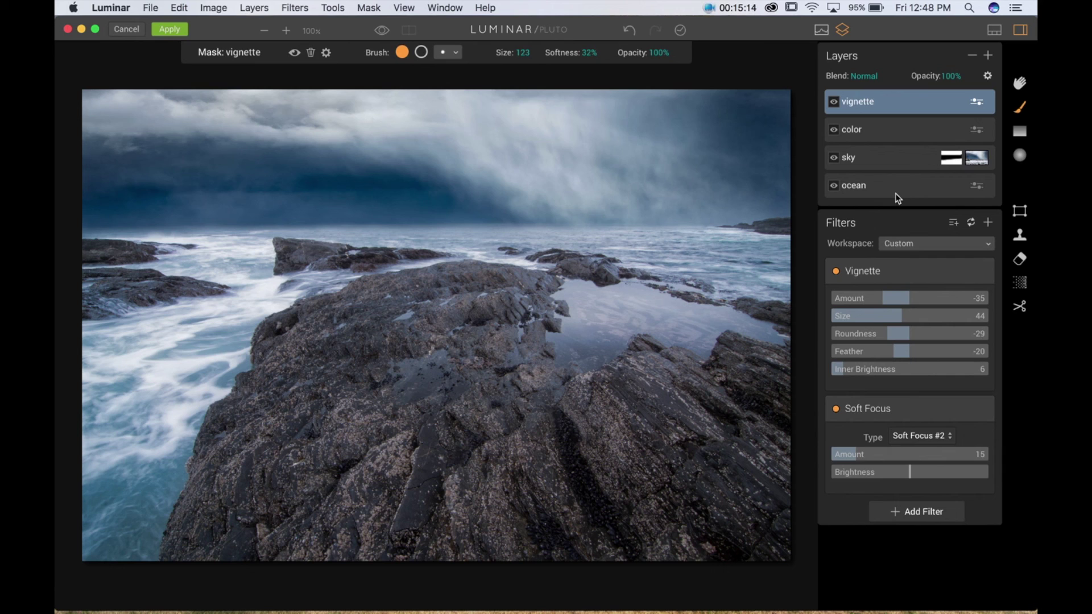
# Apply the finished edit back to Lightroom and check the resulting photo in full-screen view
pyautogui.click(895, 128)
pyautogui.click(907, 101)
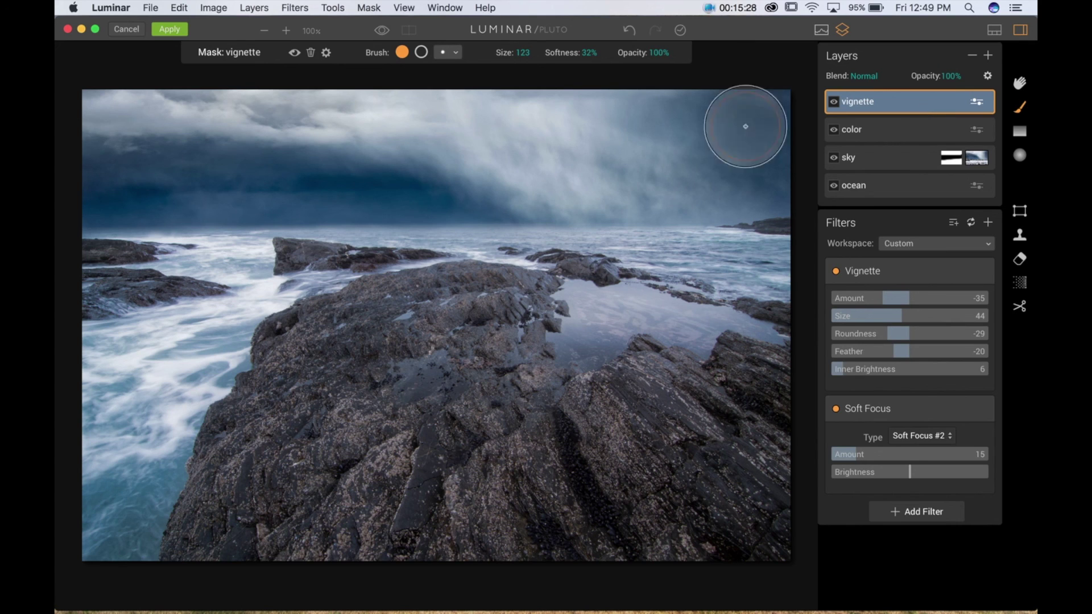
pyautogui.click(170, 27)
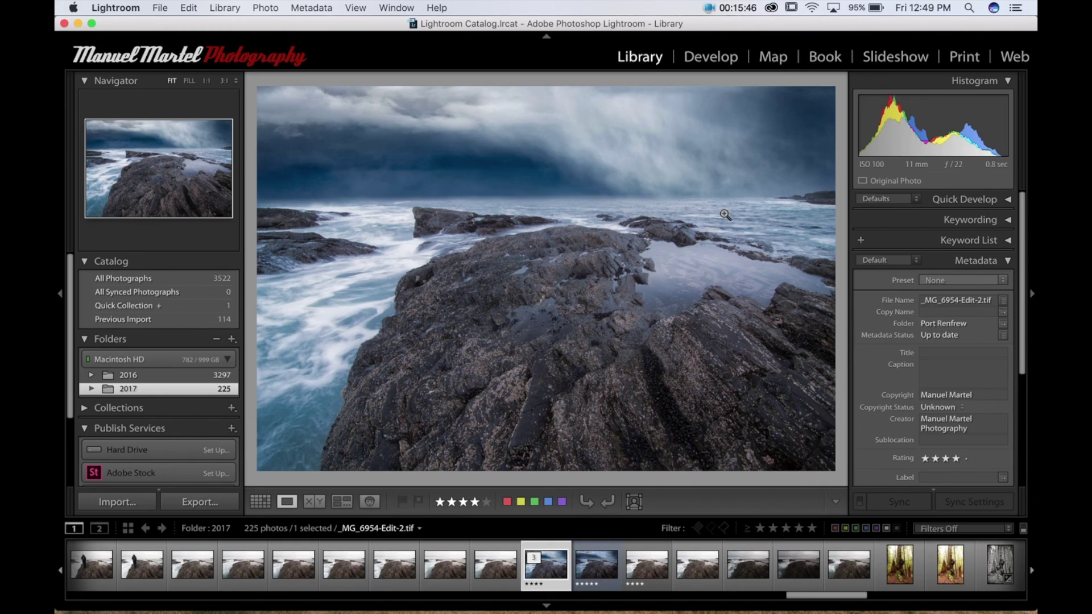
pyautogui.press('f')
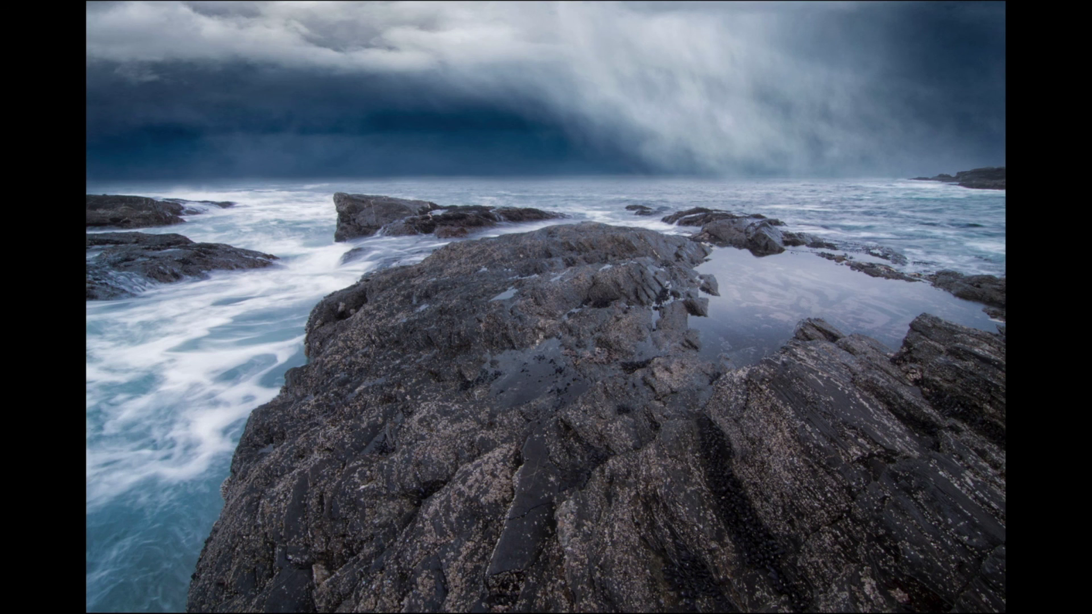
pyautogui.press('Escape')
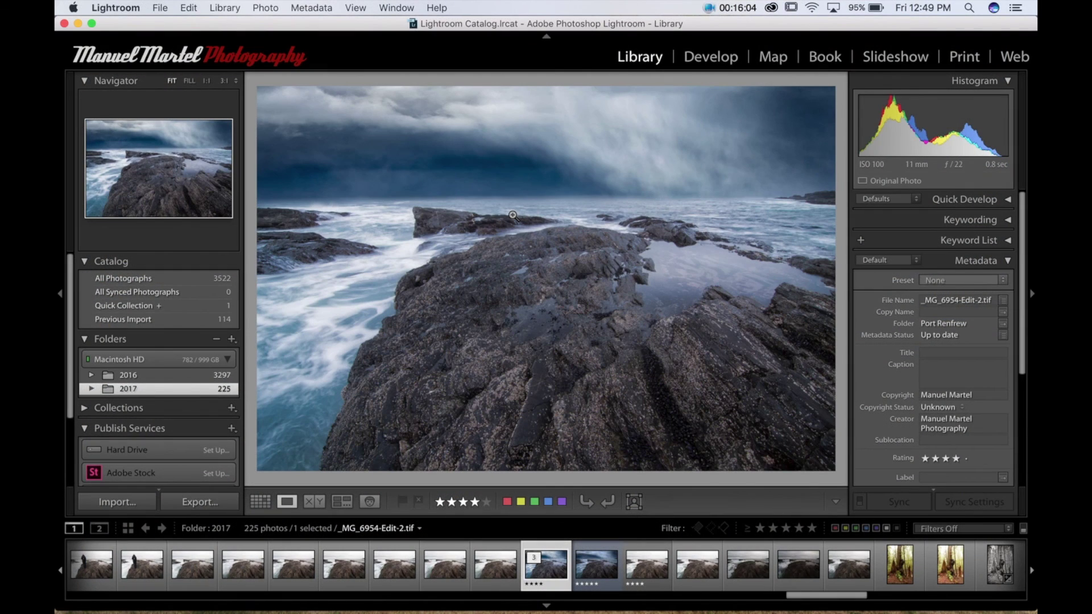